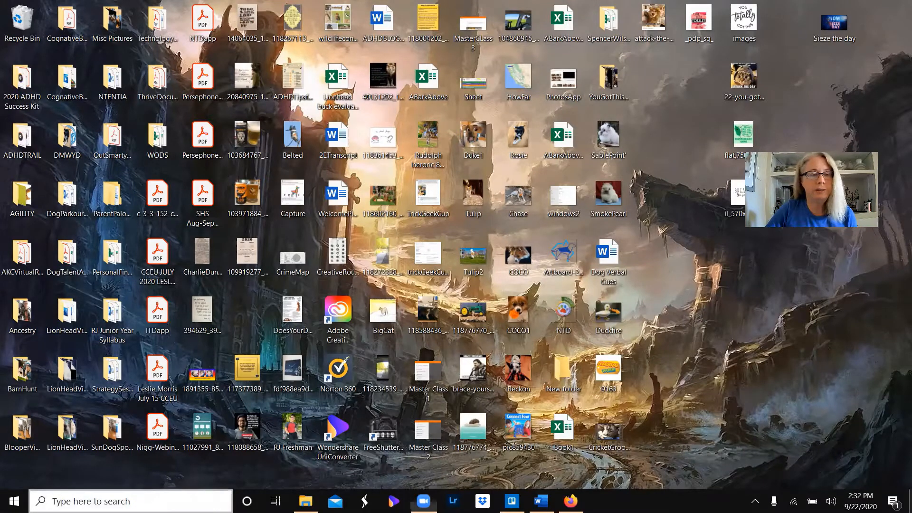
# - Open the Photos app, reposition its window on the desktop and browse the suggested videos in the collection
pyautogui.click(121, 500)
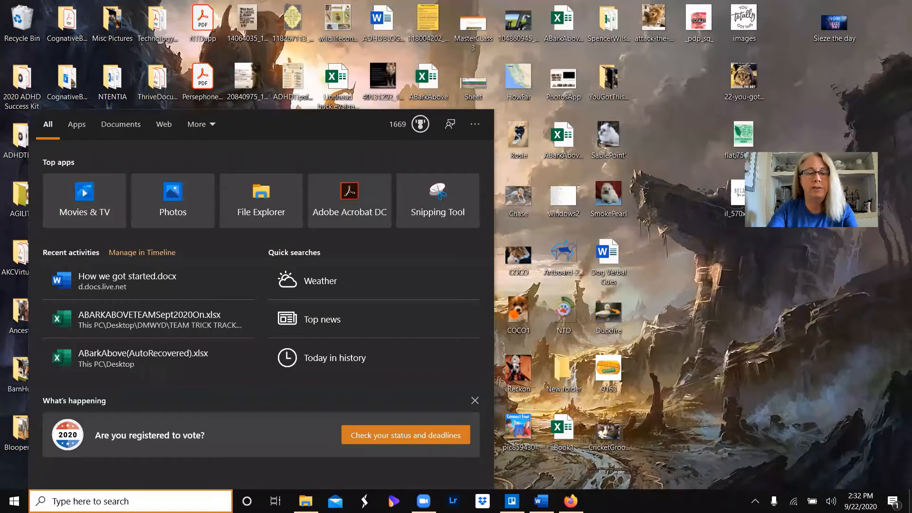
pyautogui.write('Photos')
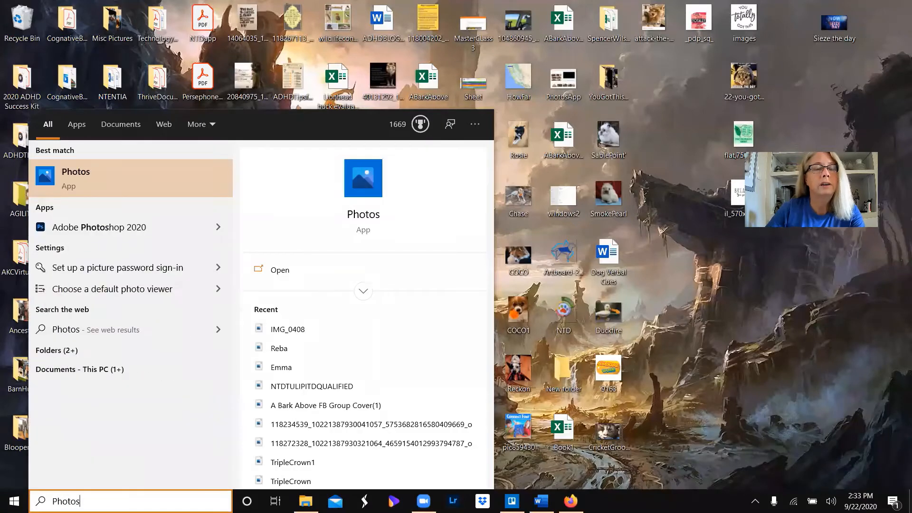
pyautogui.click(144, 192)
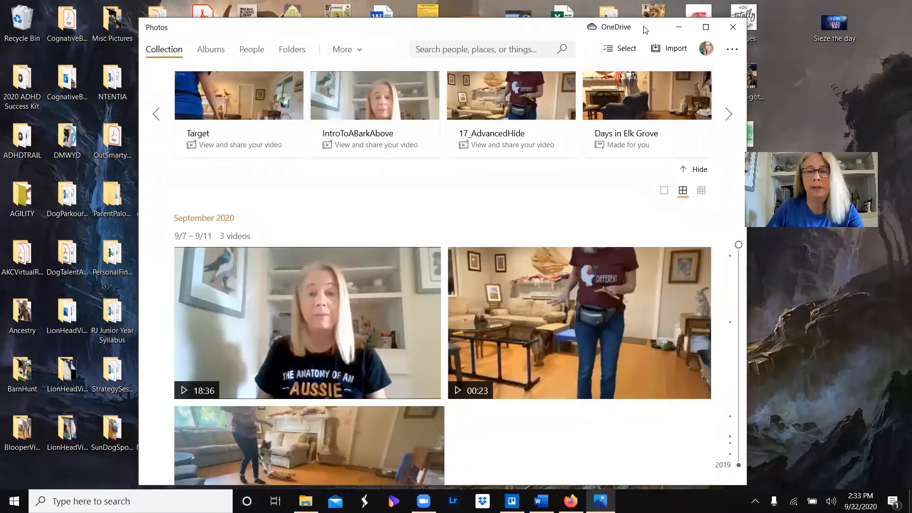
pyautogui.moveTo(645, 29); pyautogui.dragTo(550, 24)
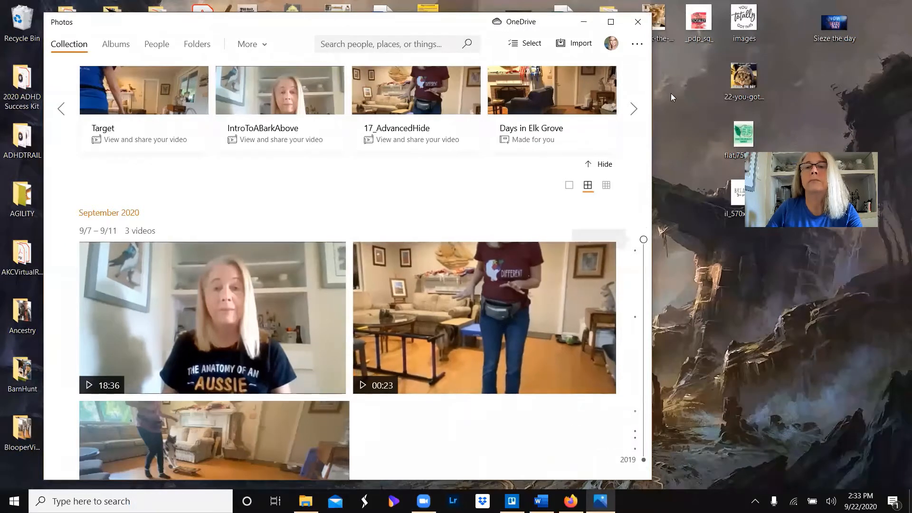
pyautogui.click(635, 105)
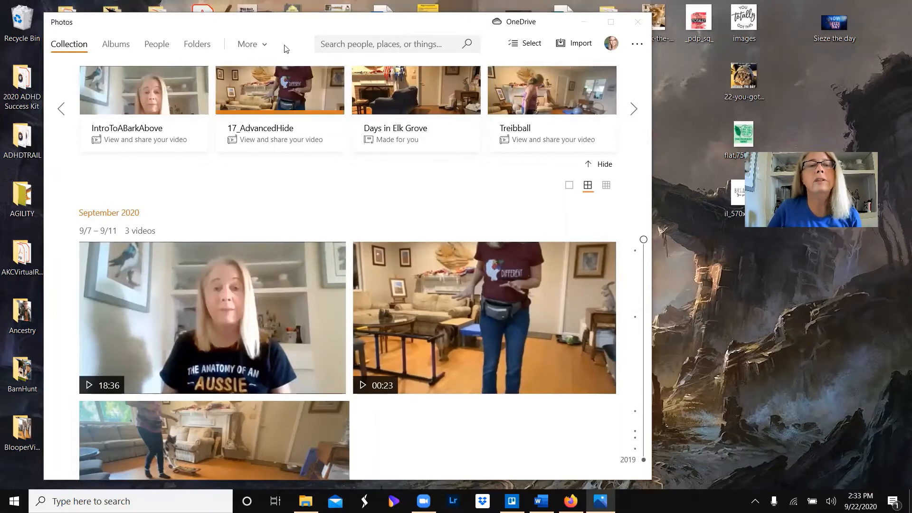
# - Create a new video project in the Video Editor and name it RingBellPushButtonTutorial
pyautogui.click(252, 44)
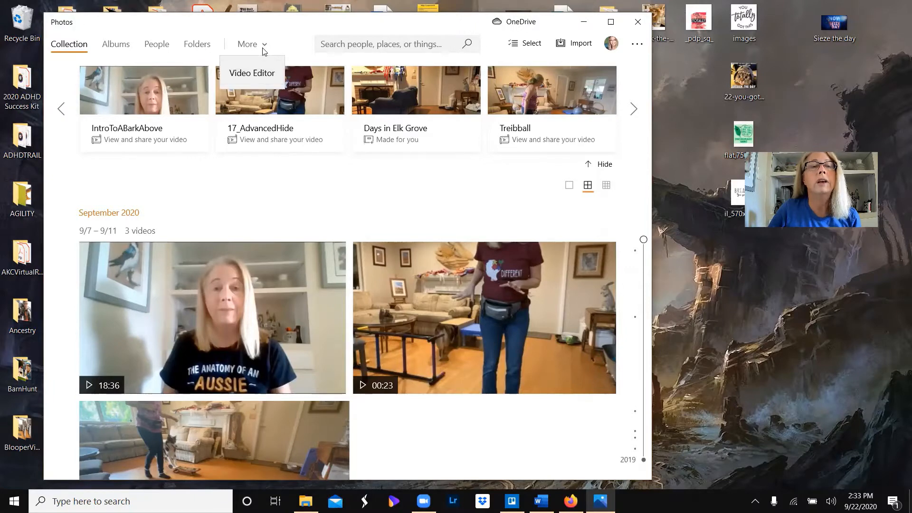
pyautogui.click(262, 74)
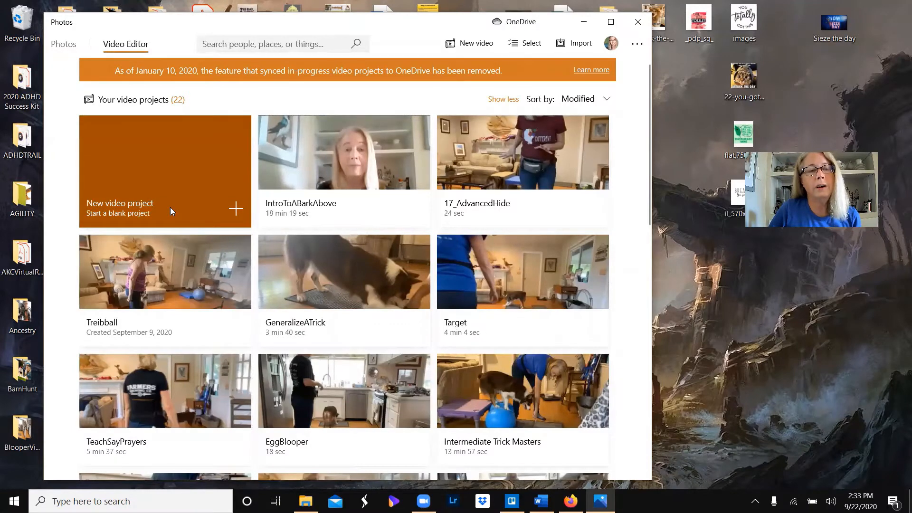
pyautogui.click(170, 207)
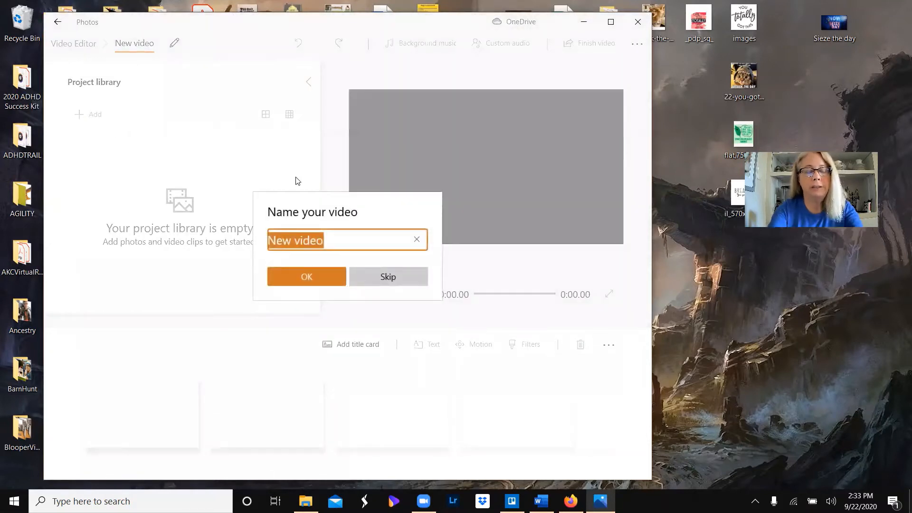
pyautogui.write('Ring')
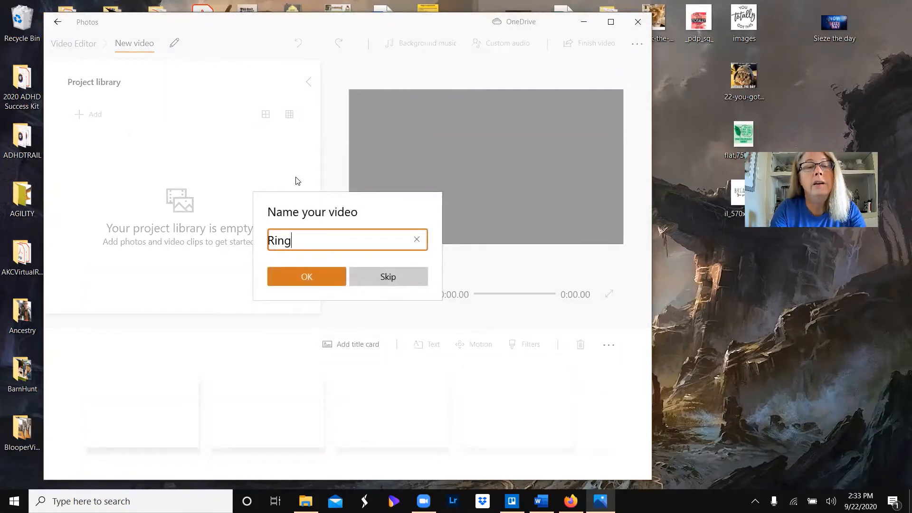
pyautogui.write('BellPuc')
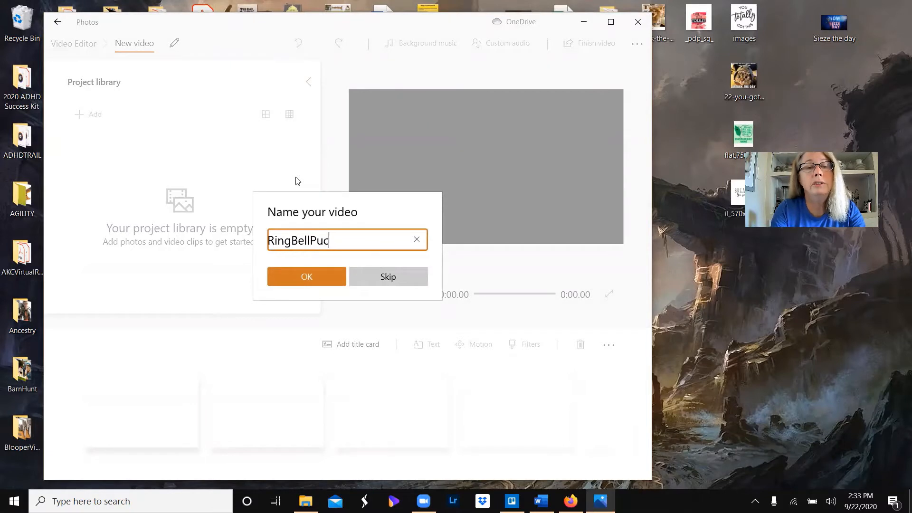
pyautogui.press('BackSpace')
pyautogui.write('shButton')
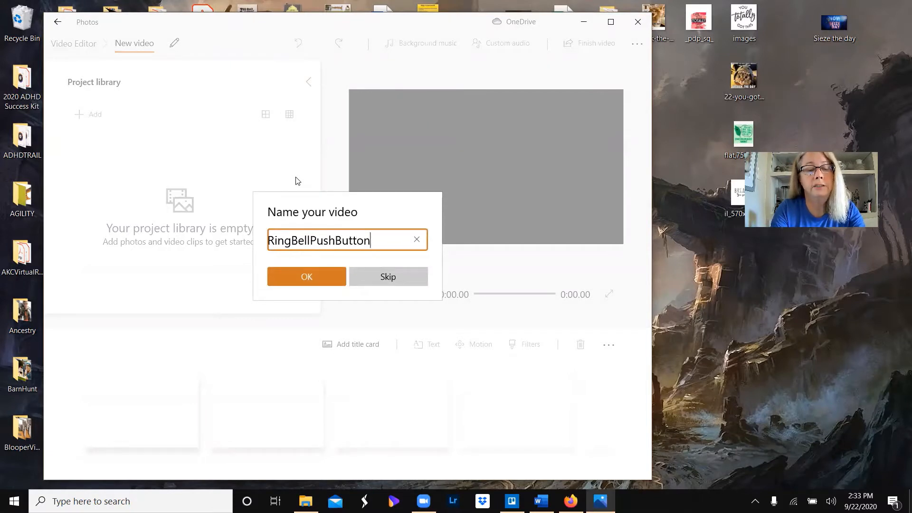
pyautogui.write('Tutori')
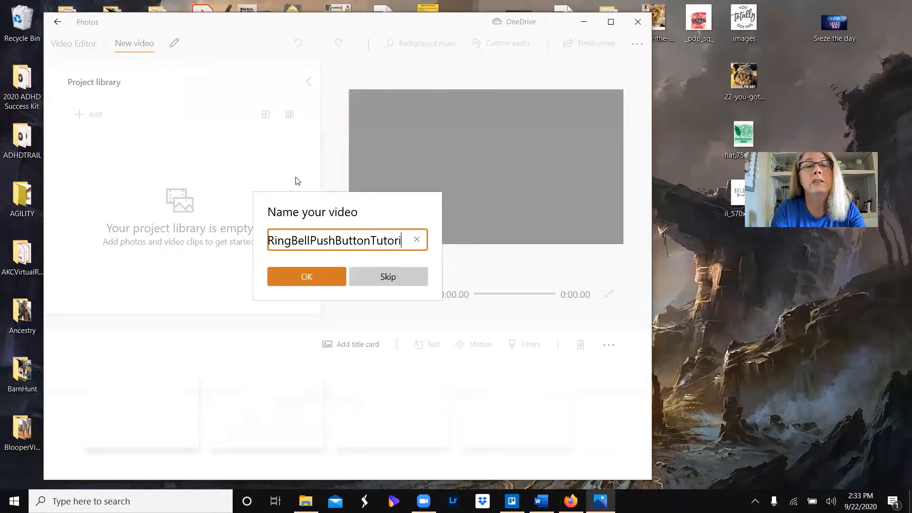
pyautogui.write('al')
pyautogui.click(294, 275)
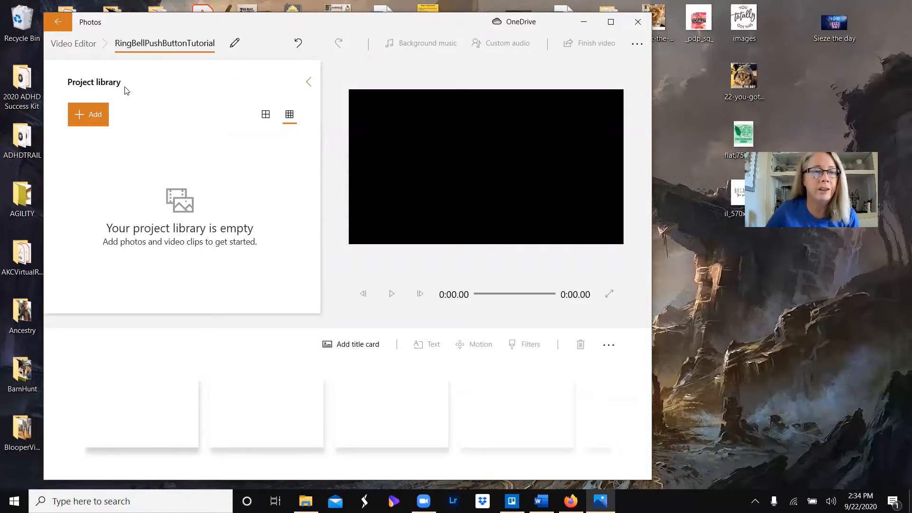
# - Start adding media from this PC and browse to the Desktop > DMWYD > TrickTutorials > RingBellTutorial folder
pyautogui.click(98, 121)
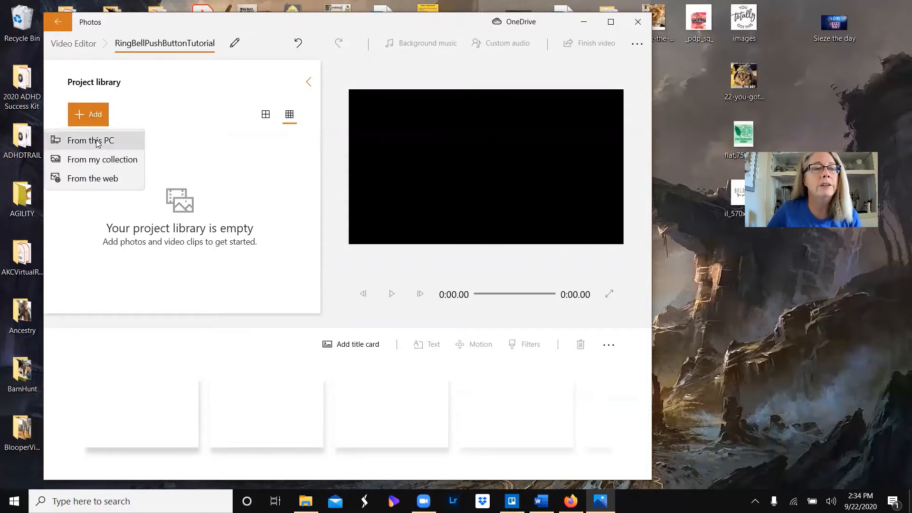
pyautogui.click(98, 142)
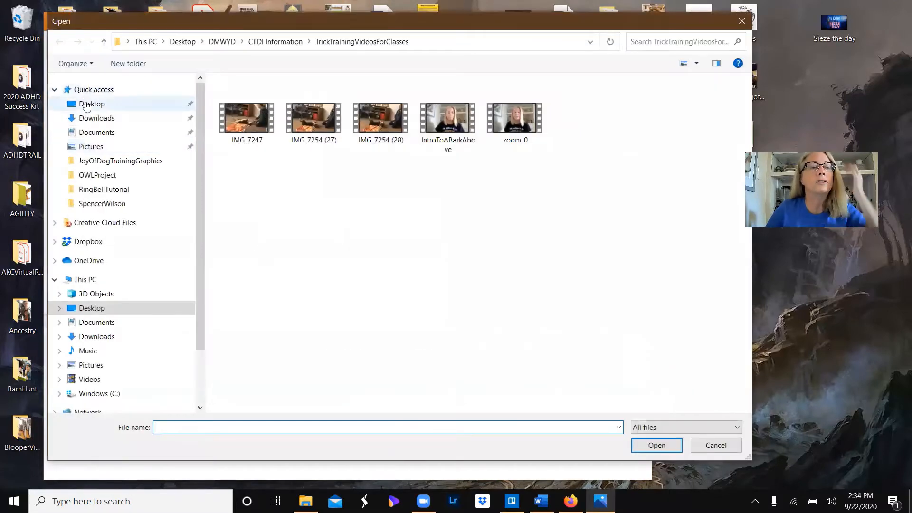
pyautogui.click(89, 102)
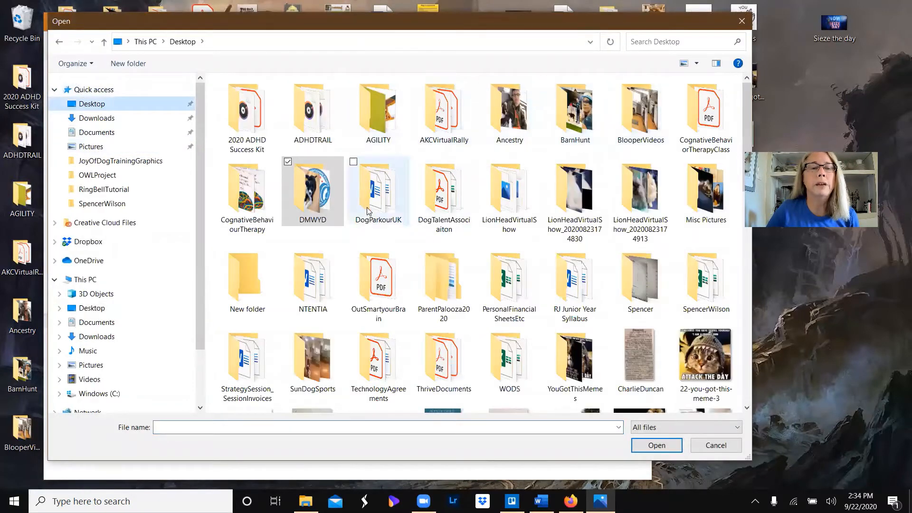
pyautogui.click(319, 205)
pyautogui.doubleClick(319, 204)
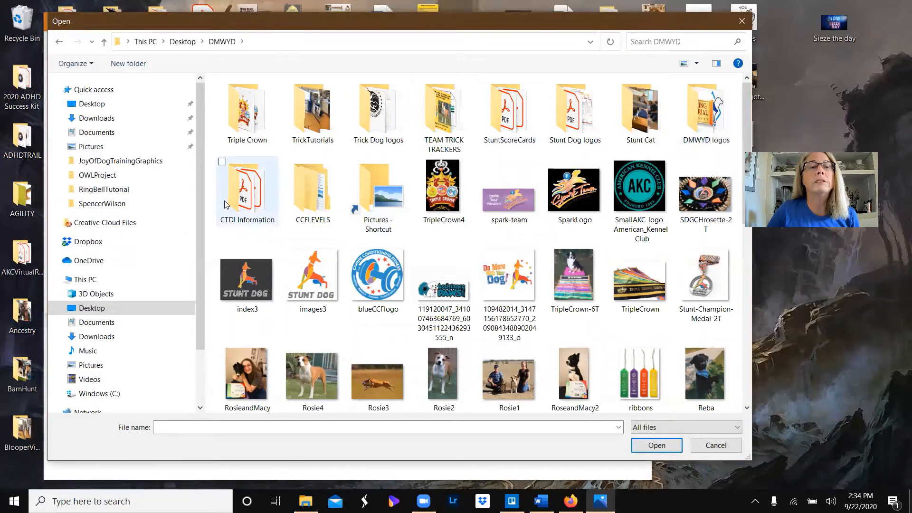
pyautogui.doubleClick(311, 112)
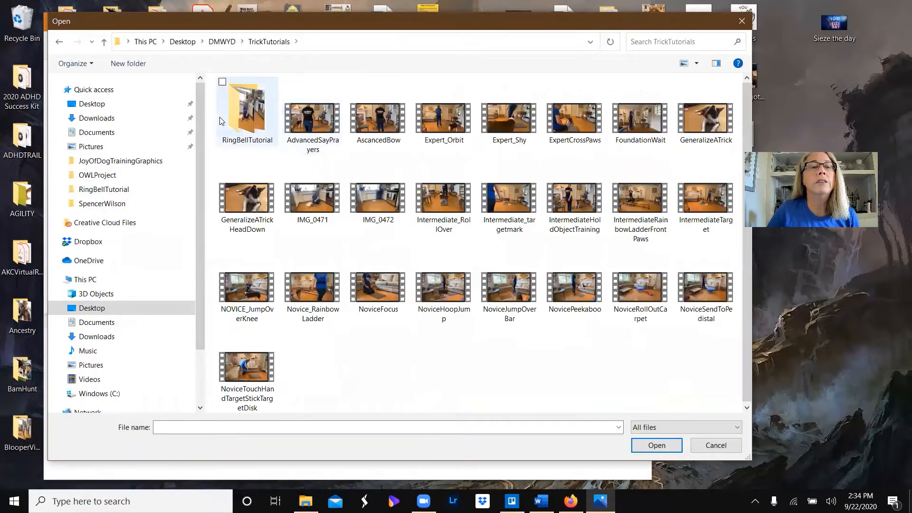
pyautogui.click(259, 113)
pyautogui.doubleClick(259, 113)
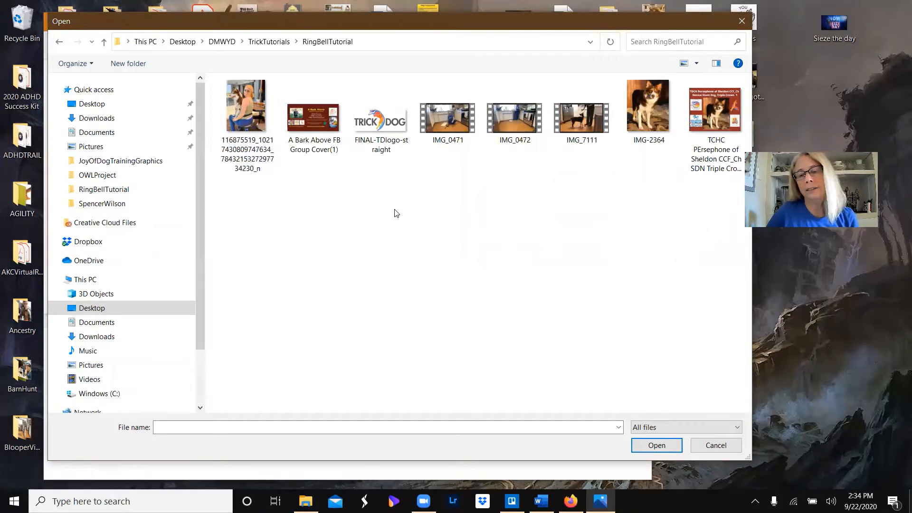
# - Import all the photos, graphics and video clips in the RingBellTutorial folder into the project library
pyautogui.click(244, 108)
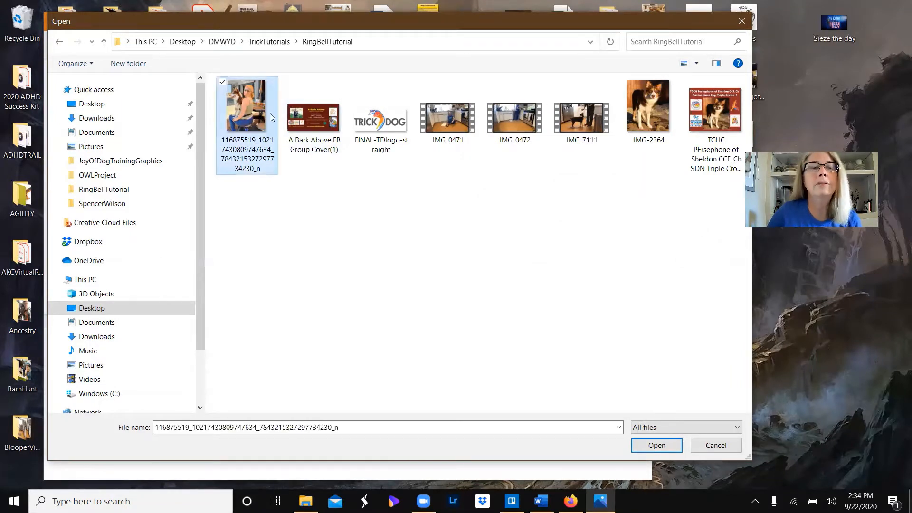
pyautogui.keyDown('shift'); pyautogui.click(717, 118); pyautogui.keyUp('shift')
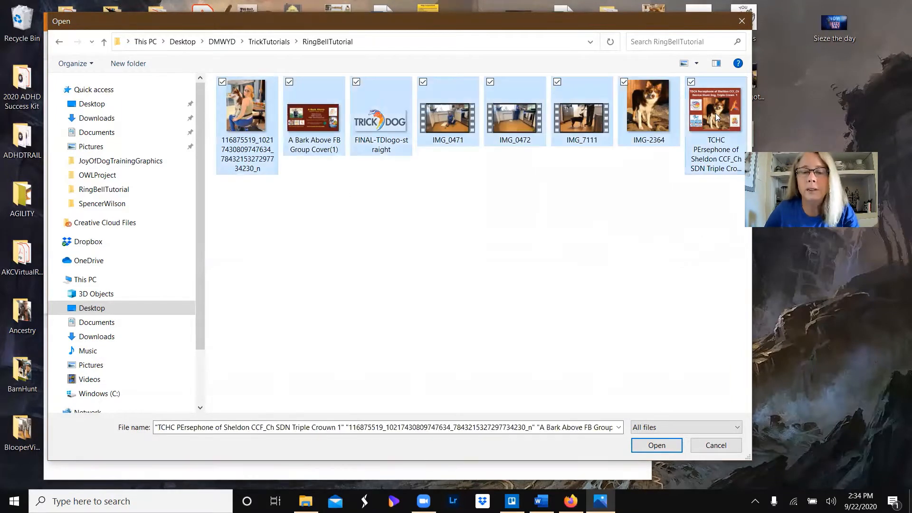
pyautogui.click(648, 441)
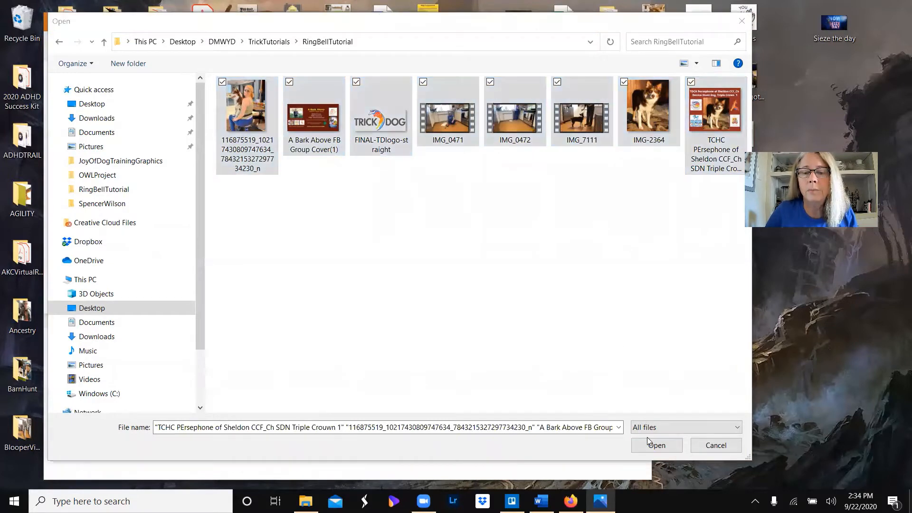
pyautogui.click(414, 28)
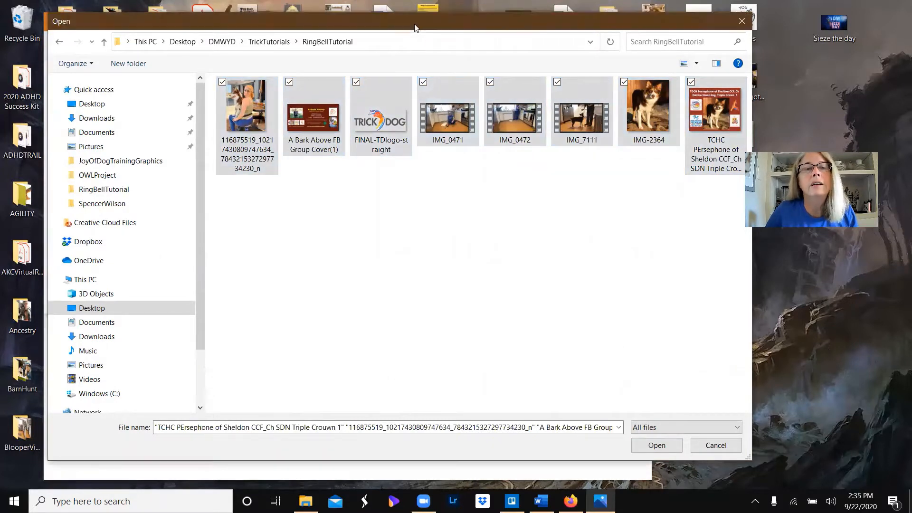
pyautogui.moveTo(414, 27); pyautogui.dragTo(396, 16)
pyautogui.click(629, 434)
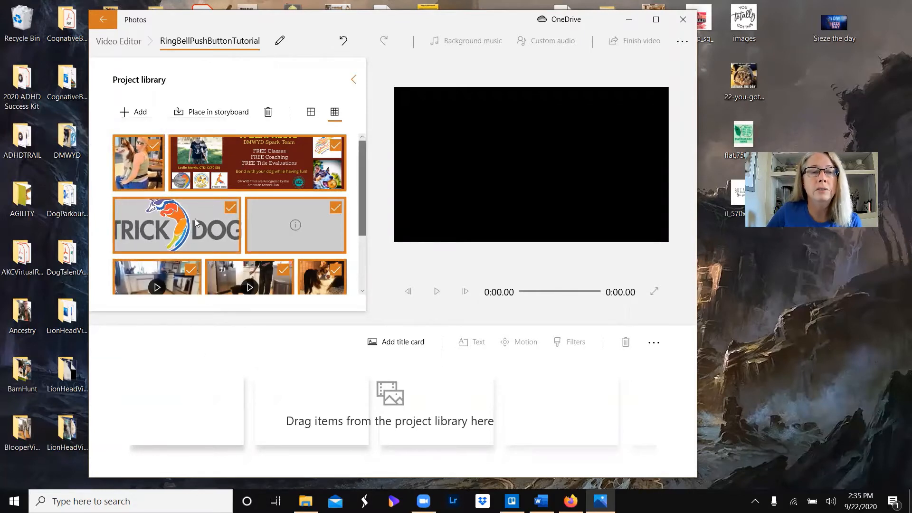
# - Deselect the visible photos, banner, logo and video clips in the project library
pyautogui.click(146, 165)
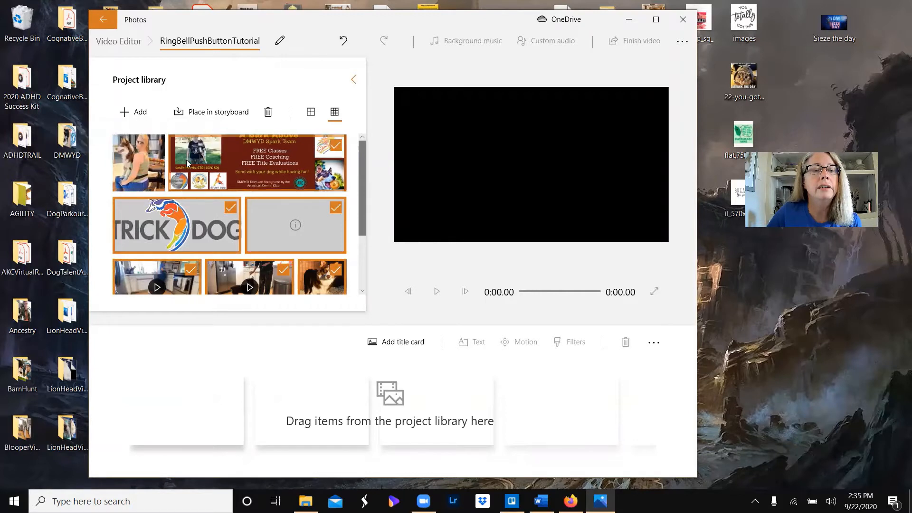
pyautogui.click(188, 164)
pyautogui.click(176, 223)
pyautogui.click(295, 225)
pyautogui.click(180, 278)
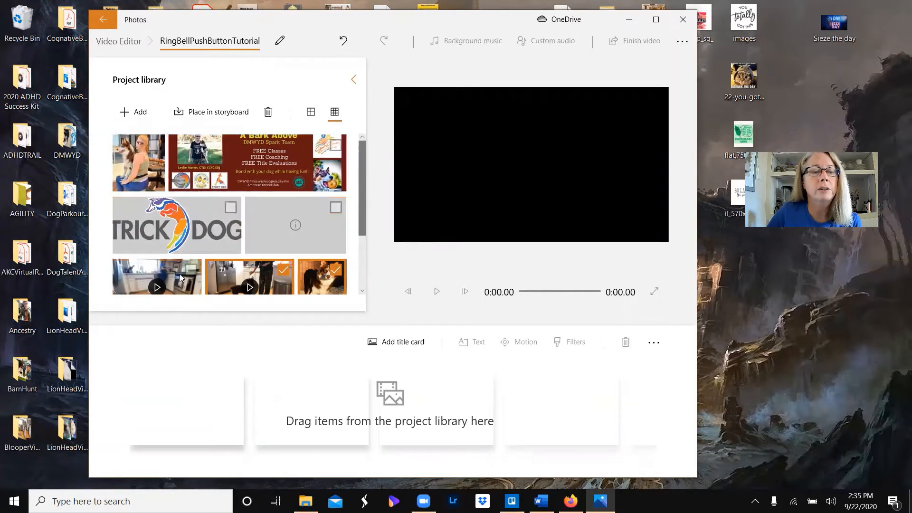
pyautogui.click(258, 278)
pyautogui.click(327, 272)
# - Place the photo of the woman holding the dog in the storyboard and delete the Novice Stunt Dog graphic beside it
pyautogui.moveTo(154, 164)
pyautogui.mouseDown()
pyautogui.moveTo(209, 428)
pyautogui.moveTo(126, 241)
pyautogui.moveTo(152, 164)
pyautogui.mouseUp()
pyautogui.click(246, 158)
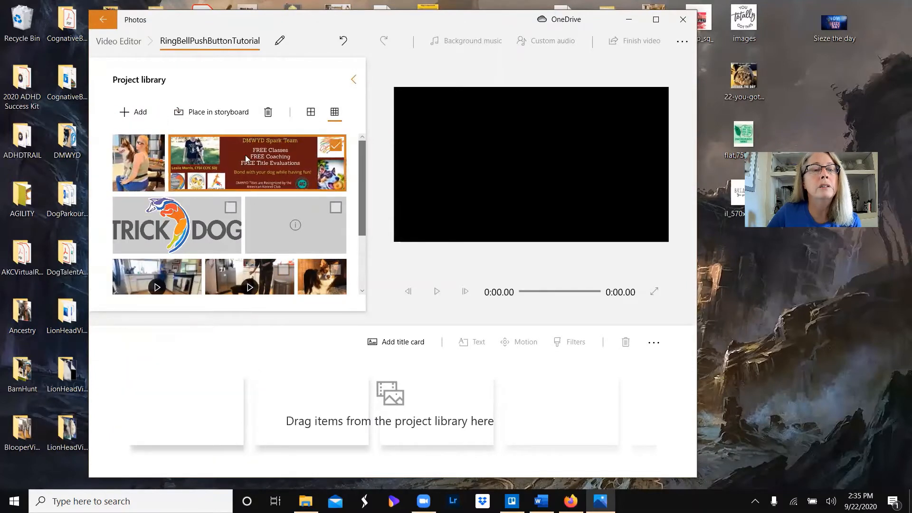
pyautogui.moveTo(241, 154); pyautogui.dragTo(231, 418)
pyautogui.click(305, 415)
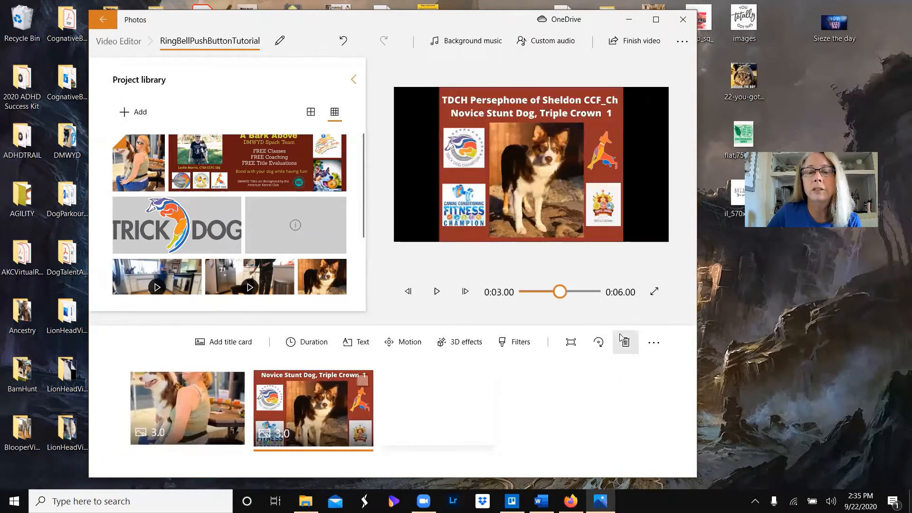
pyautogui.moveTo(324, 411); pyautogui.dragTo(645, 409)
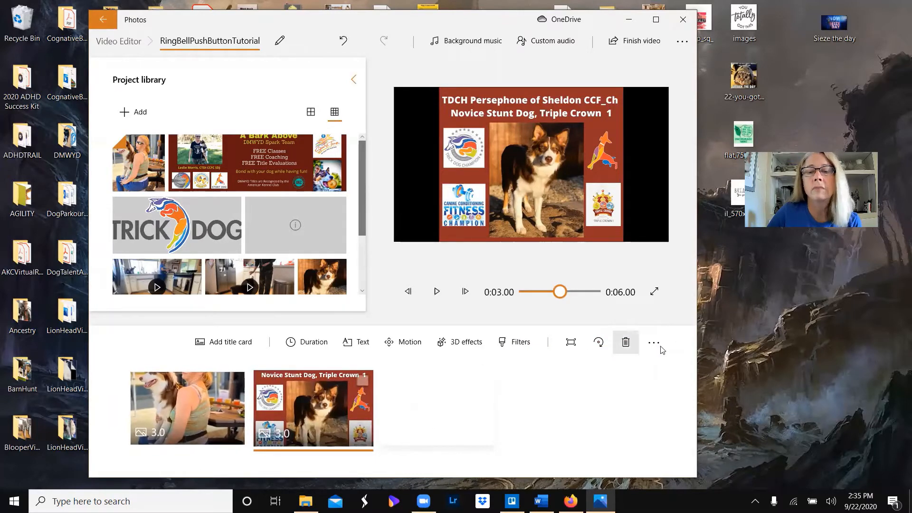
pyautogui.click(626, 343)
# - Add the video clip of the dog in the kitchen to the storyboard after the opening photo
pyautogui.scroll(-1, 248, 259)
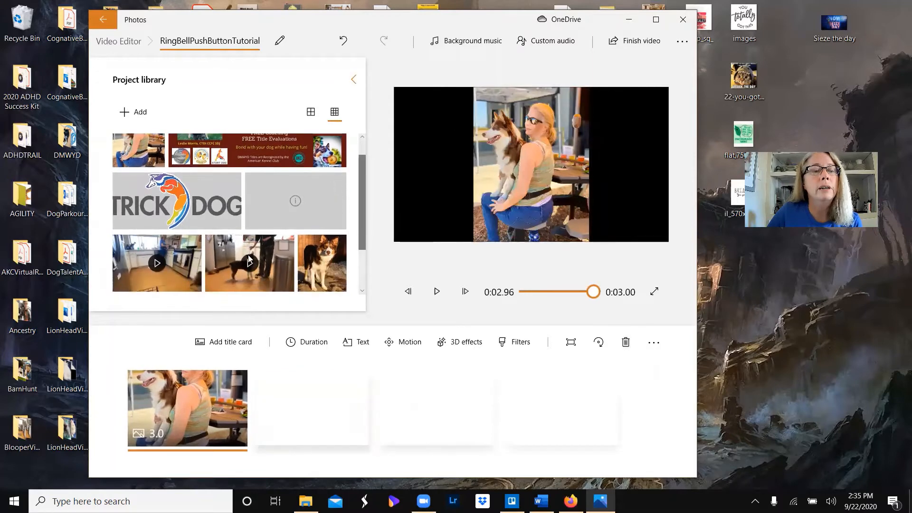
pyautogui.click(145, 219)
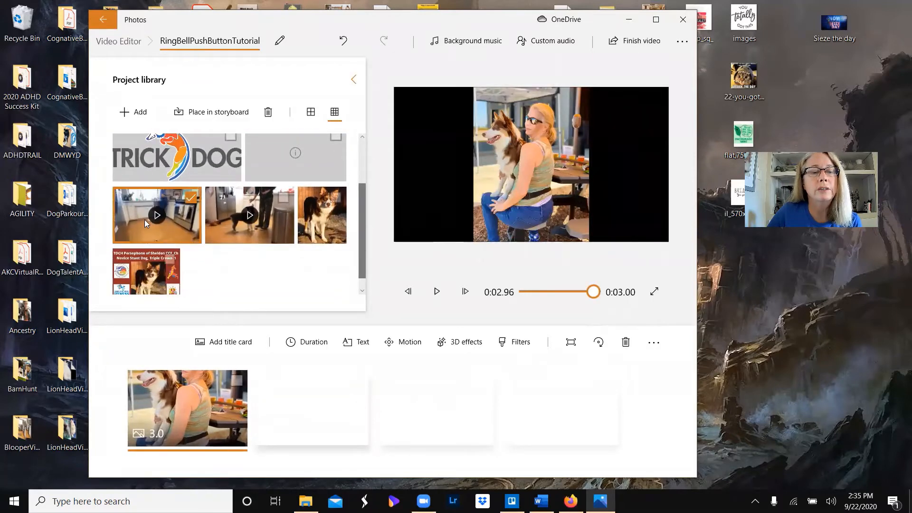
pyautogui.moveTo(145, 220); pyautogui.dragTo(313, 407)
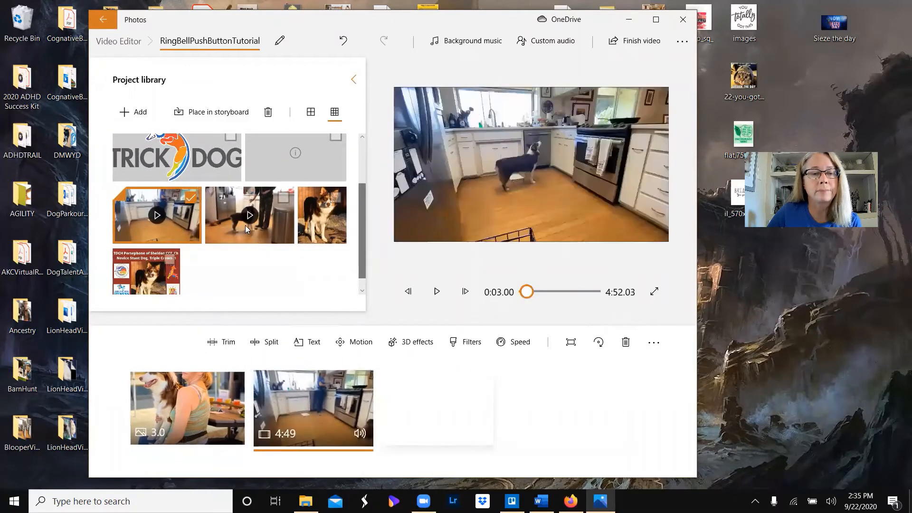
# - Add the video clip with the blank grey thumbnail, IMG_0471.mp4, to the storyboard after the kitchen dog clip
pyautogui.scroll(2, 250, 231)
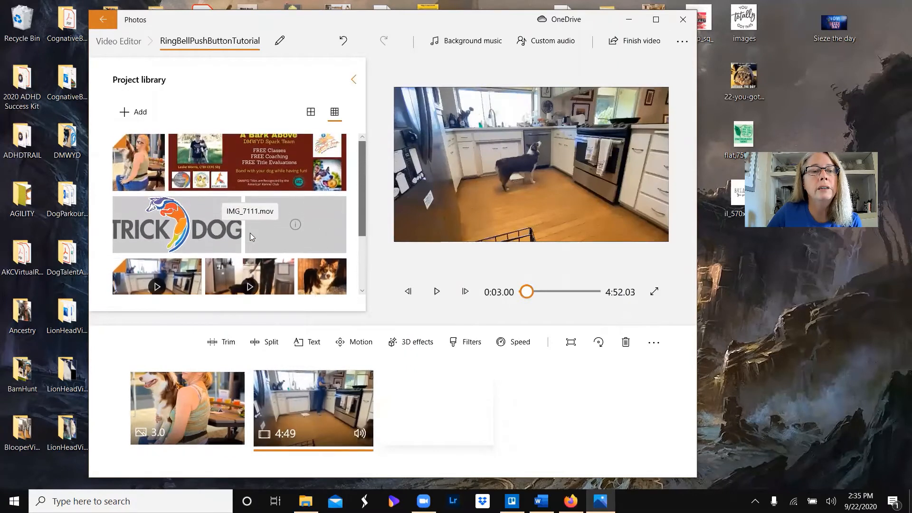
pyautogui.scroll(-1, 250, 233)
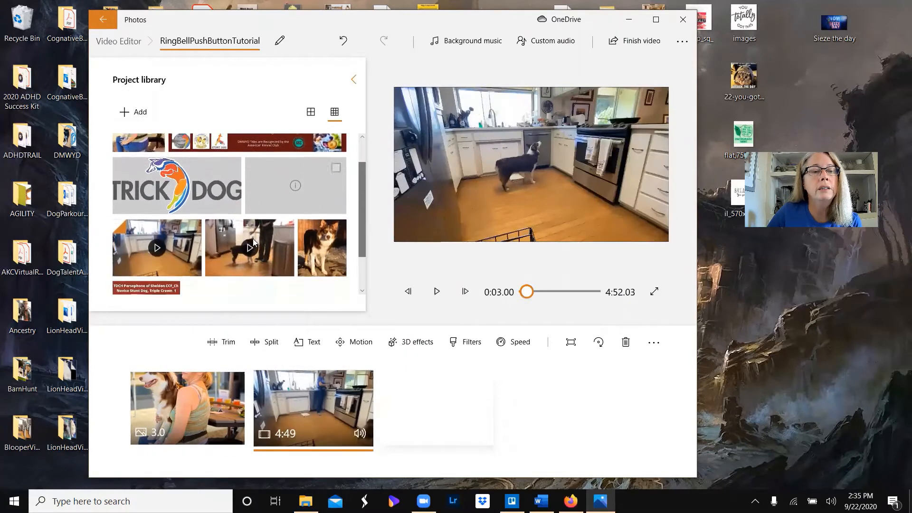
pyautogui.click(275, 185)
pyautogui.click(275, 184)
pyautogui.click(275, 183)
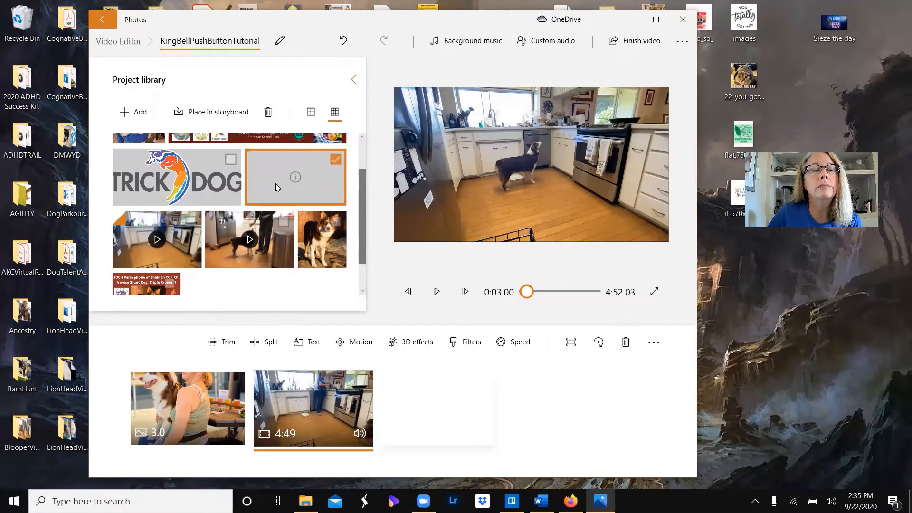
pyautogui.moveTo(309, 197); pyautogui.dragTo(453, 409)
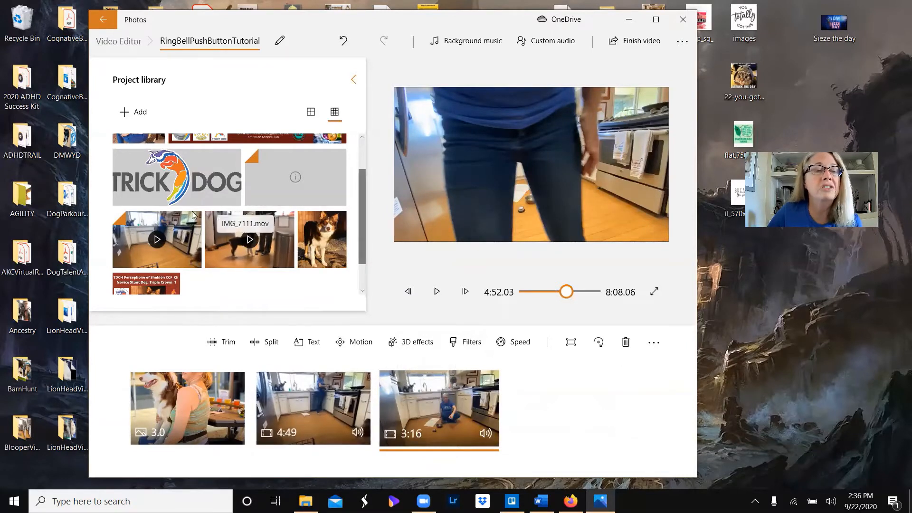
# - Add the IMG_7111.mov clip and the standing dog photo, in that order, to the end of the storyboard
pyautogui.scroll(-1, 183, 206)
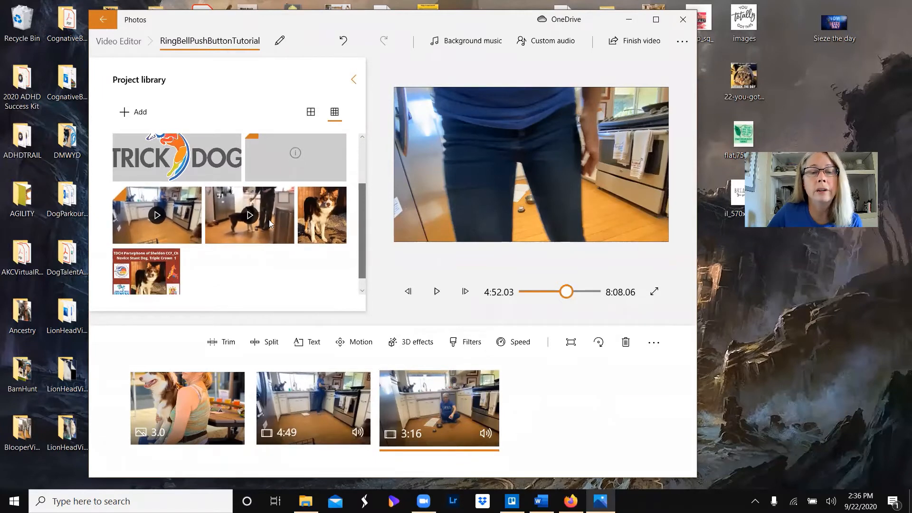
pyautogui.moveTo(269, 219); pyautogui.dragTo(575, 419)
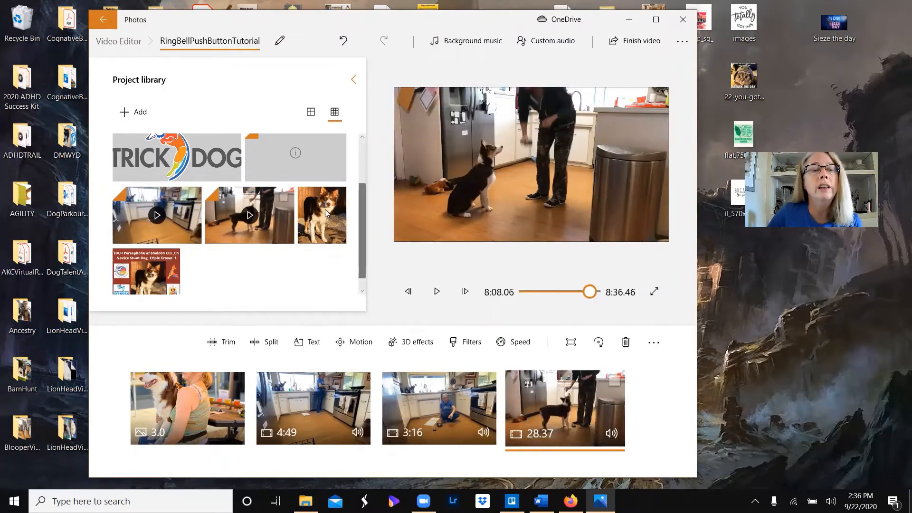
pyautogui.moveTo(326, 212); pyautogui.dragTo(617, 408)
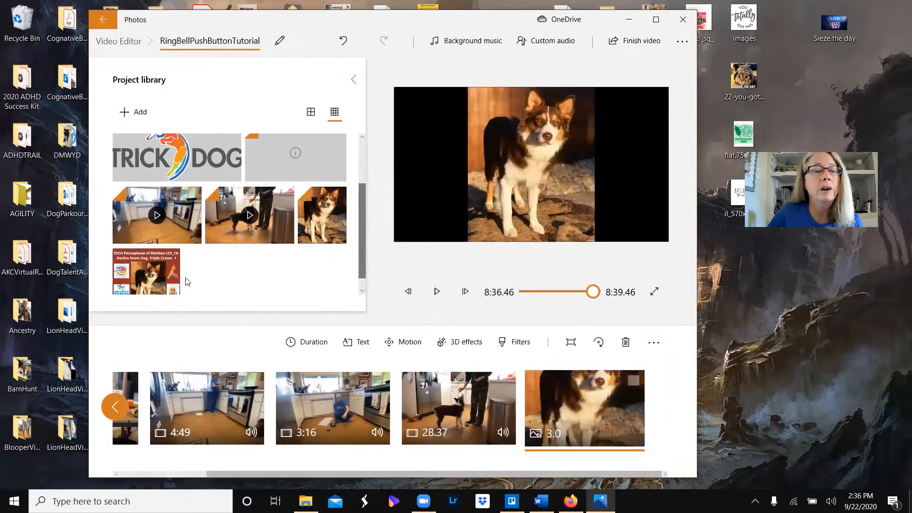
# - Add the A Bark Above banner to the storyboard as the closing image after the dog photo
pyautogui.scroll(2, 287, 289)
pyautogui.scroll(2, 287, 288)
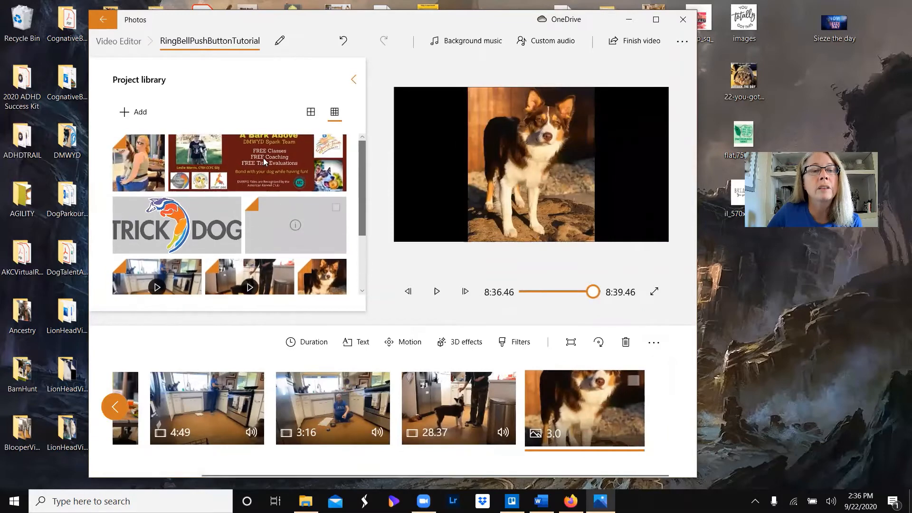
pyautogui.moveTo(263, 157); pyautogui.dragTo(595, 405)
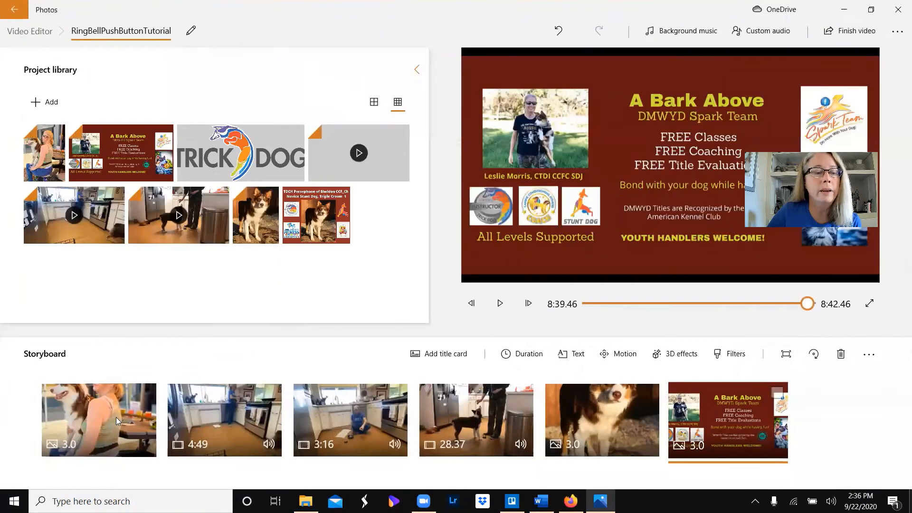
# - Add the text "Ring Bell/Push Button Tutorial by" to the opening photo, followed by the presenter's full name and the dog's name
pyautogui.click(116, 416)
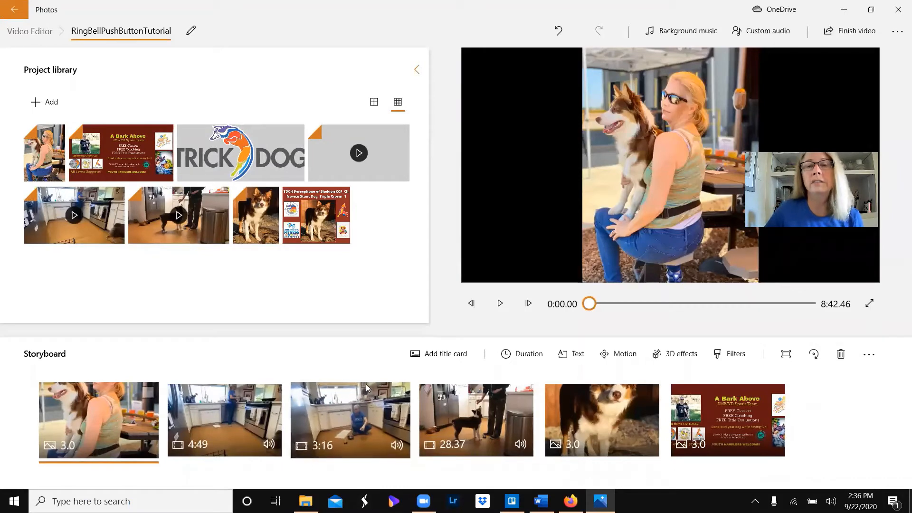
pyautogui.click(583, 355)
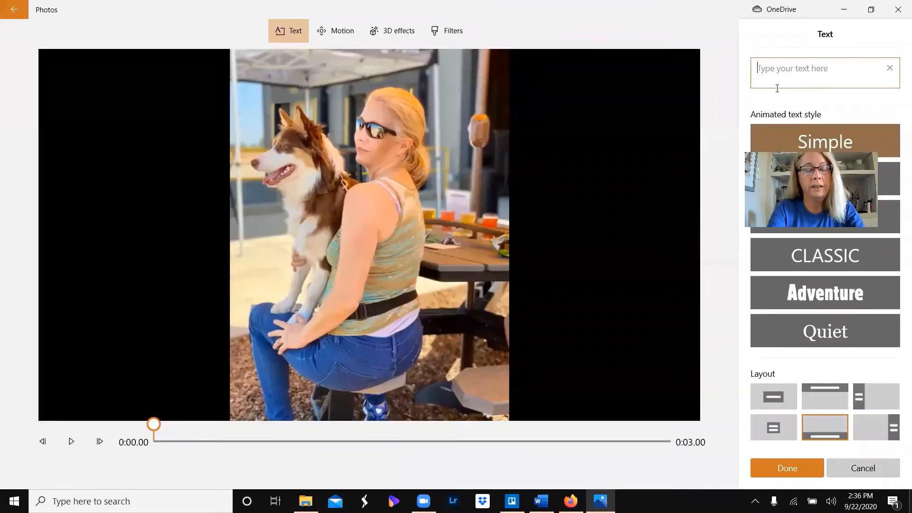
pyautogui.write('Ring B')
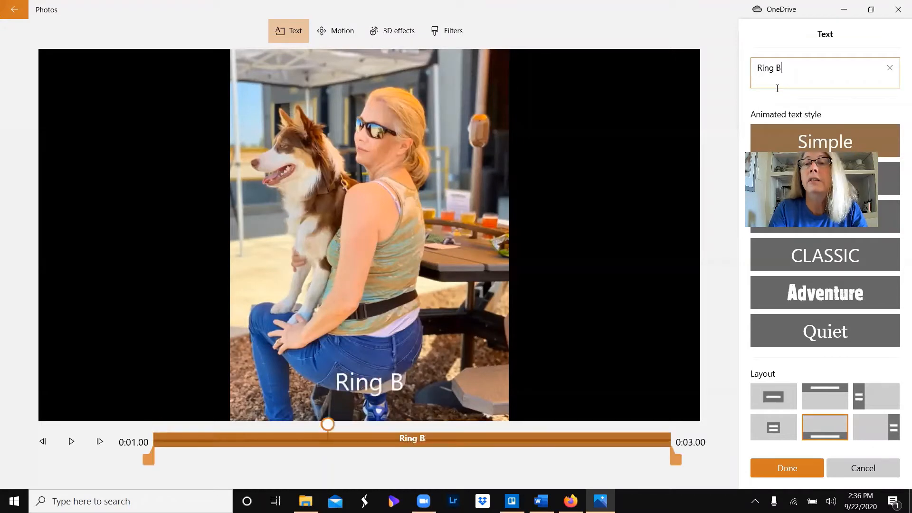
pyautogui.write('ell/')
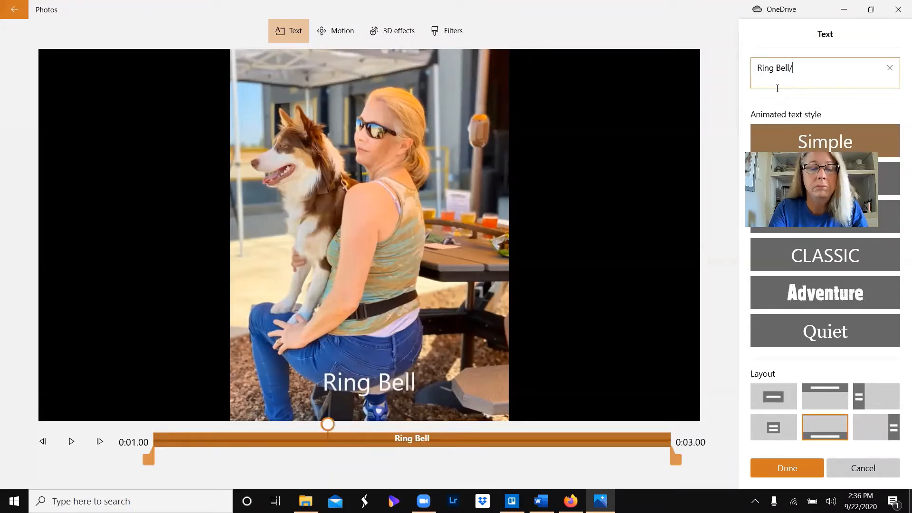
pyautogui.write('Push Bu')
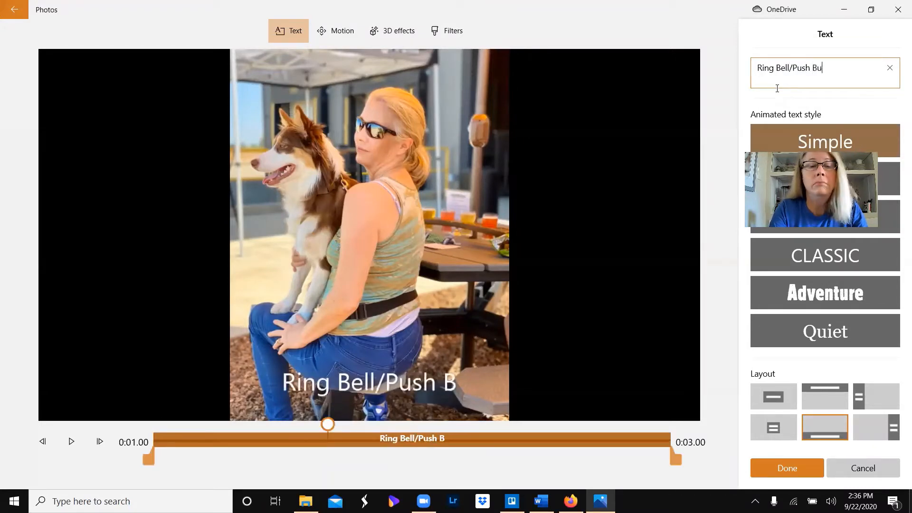
pyautogui.write('tton Tur')
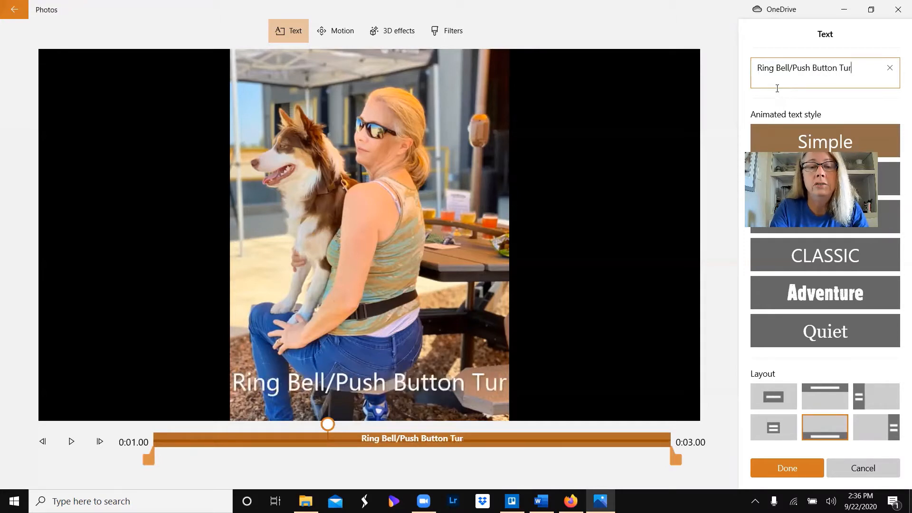
pyautogui.press('BackSpace')
pyautogui.write('torial b')
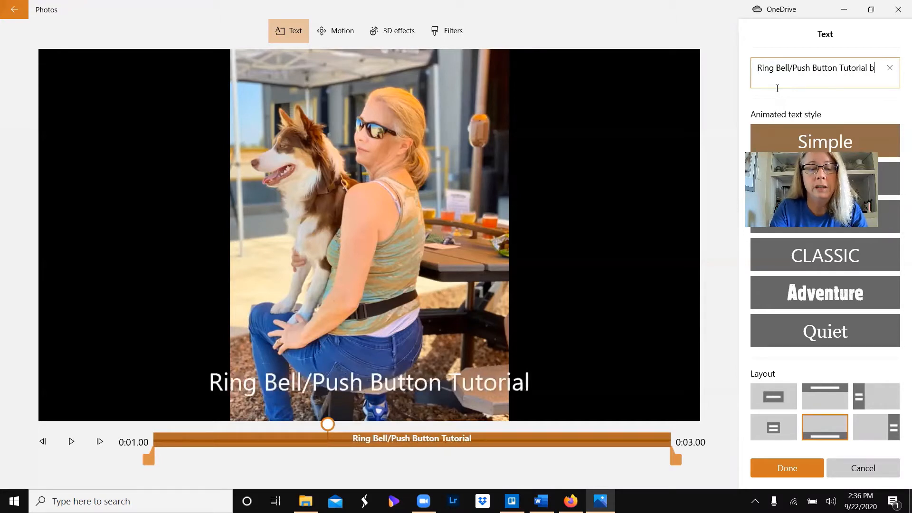
pyautogui.write('y Leslie Morris')
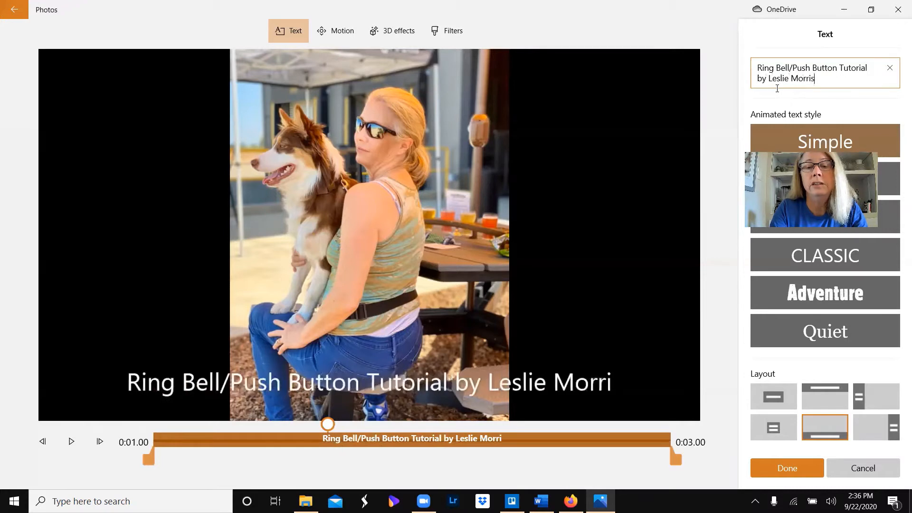
pyautogui.write(' and Perse')
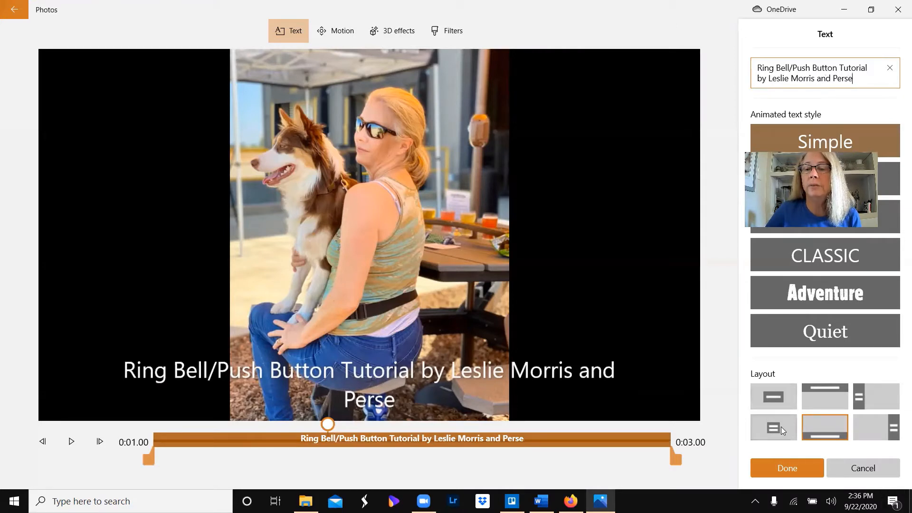
# - Set the title text's layout to Left and, after trying Joy, its animated style to Classic
pyautogui.click(857, 394)
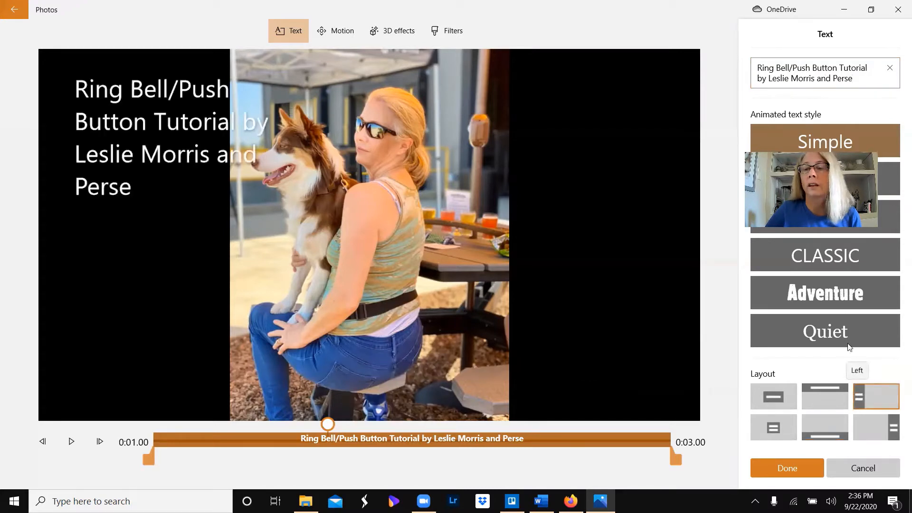
pyautogui.scroll(-2, 822, 256)
pyautogui.scroll(2, 822, 256)
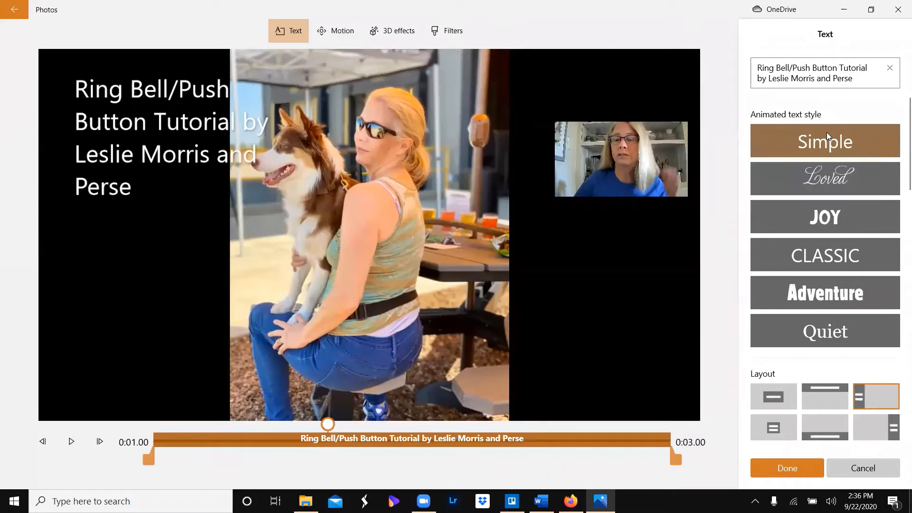
pyautogui.click(825, 218)
pyautogui.click(826, 252)
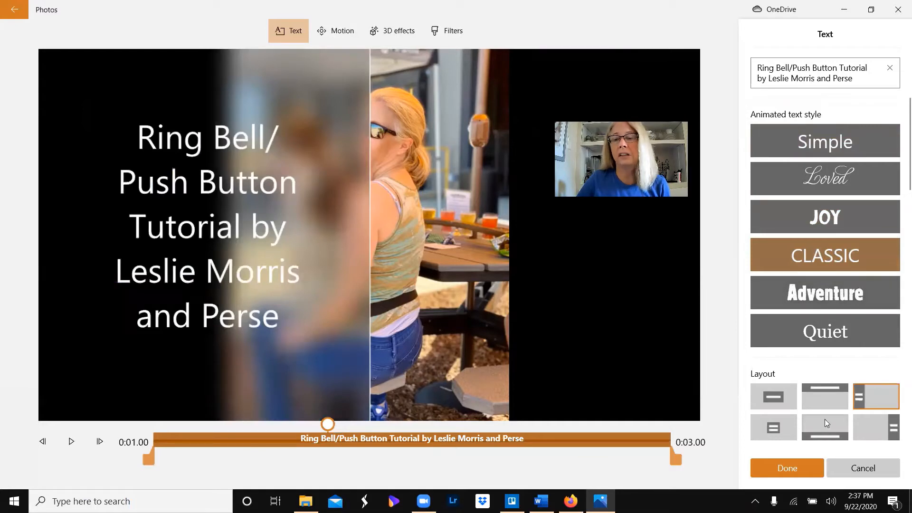
# - Compare the Bottom and Right layouts for the title text, choose Bottom, and apply the text to the opening photo
pyautogui.click(828, 431)
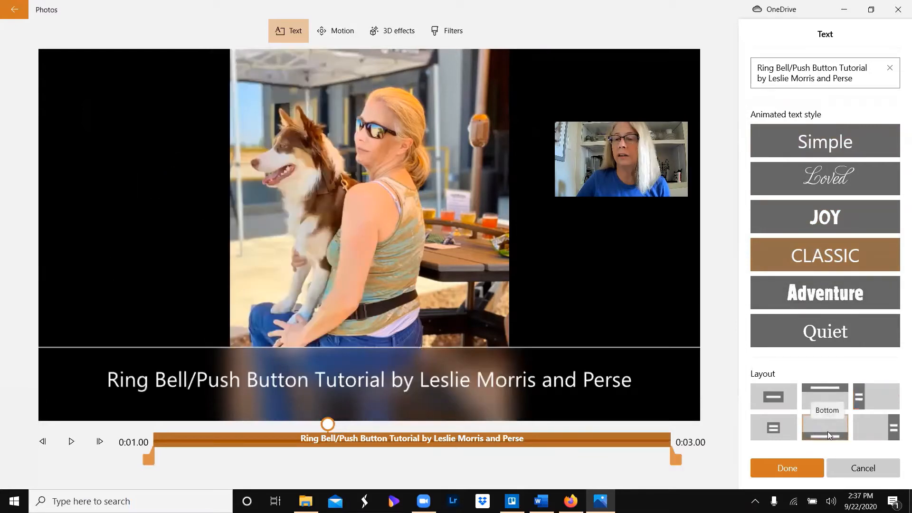
pyautogui.click(878, 425)
pyautogui.click(809, 424)
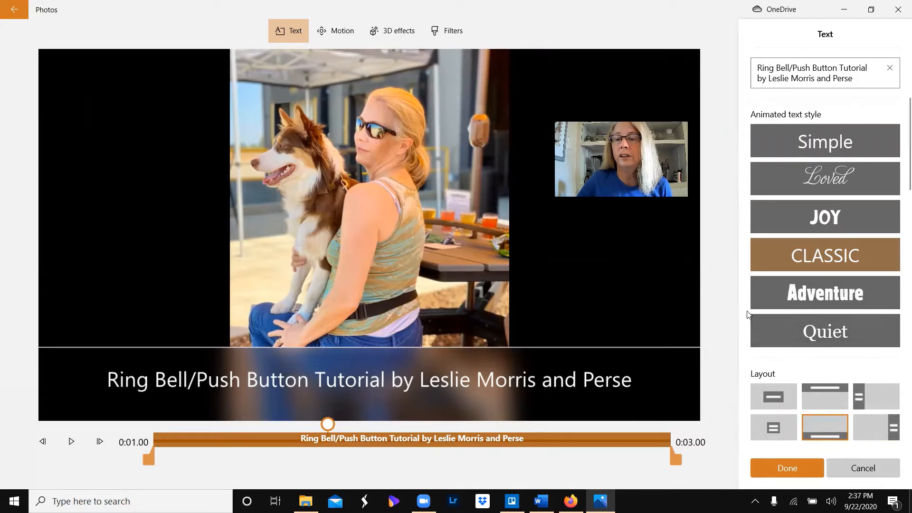
pyautogui.scroll(-2, 747, 314)
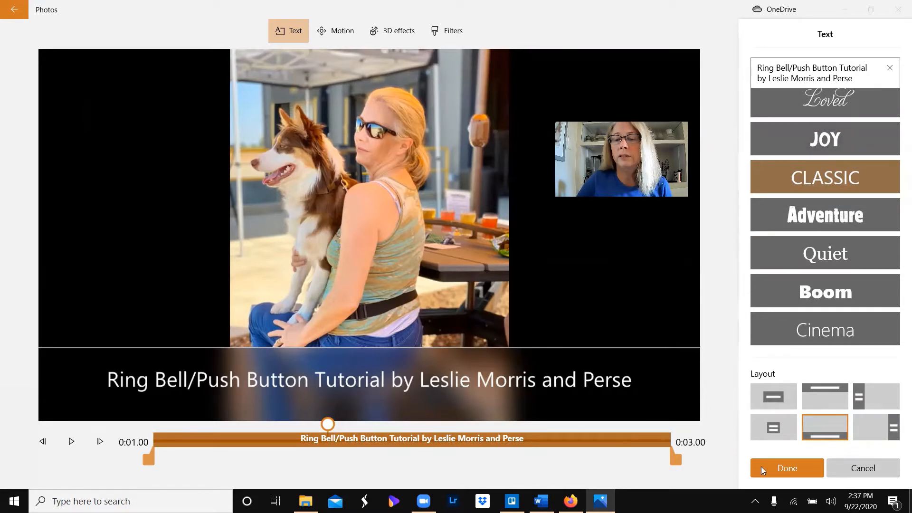
pyautogui.click(785, 465)
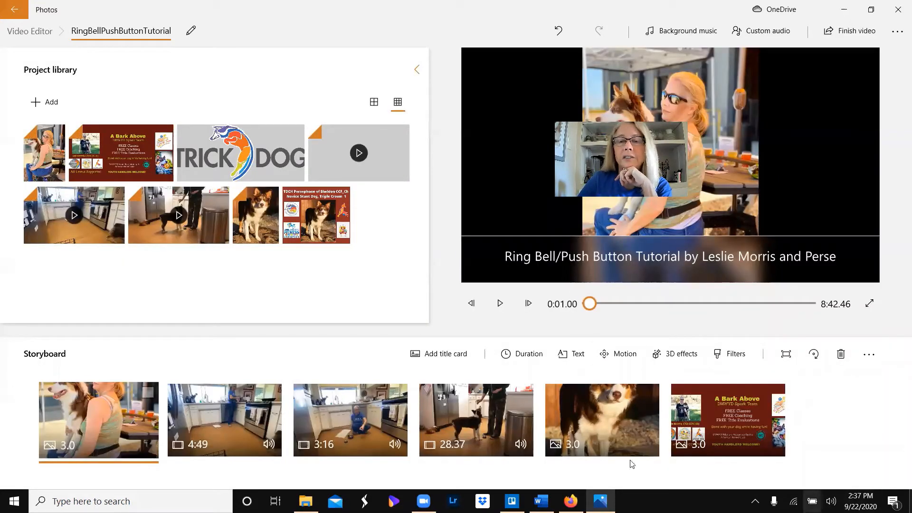
# - Set the opening photo's duration to 5 seconds and extend its title text across the full duration
pyautogui.click(516, 360)
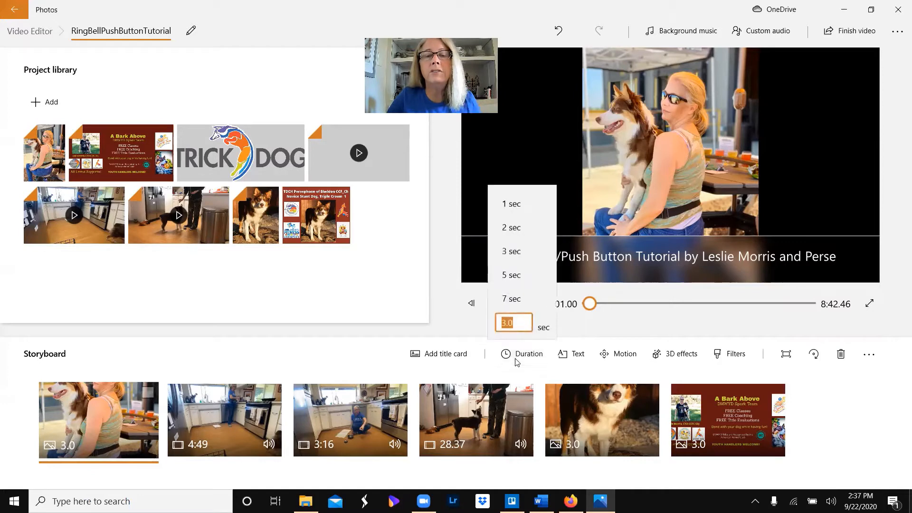
pyautogui.click(537, 275)
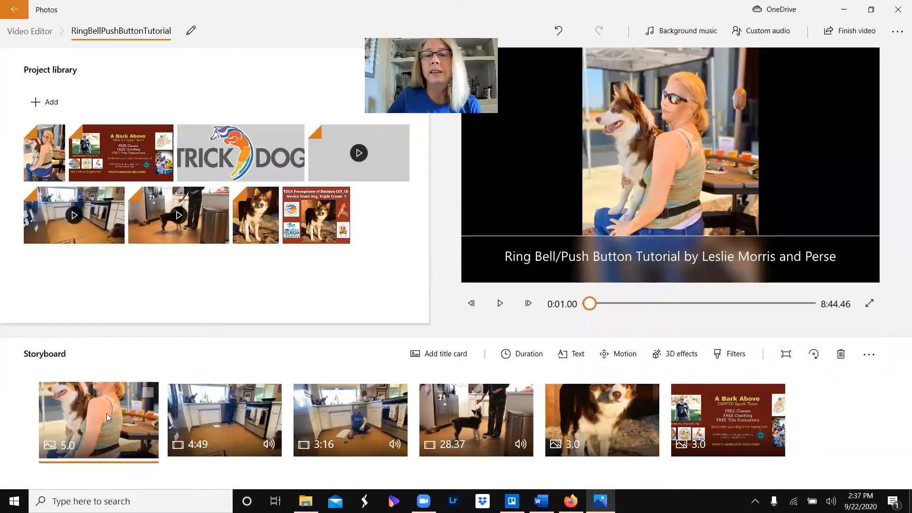
pyautogui.click(568, 355)
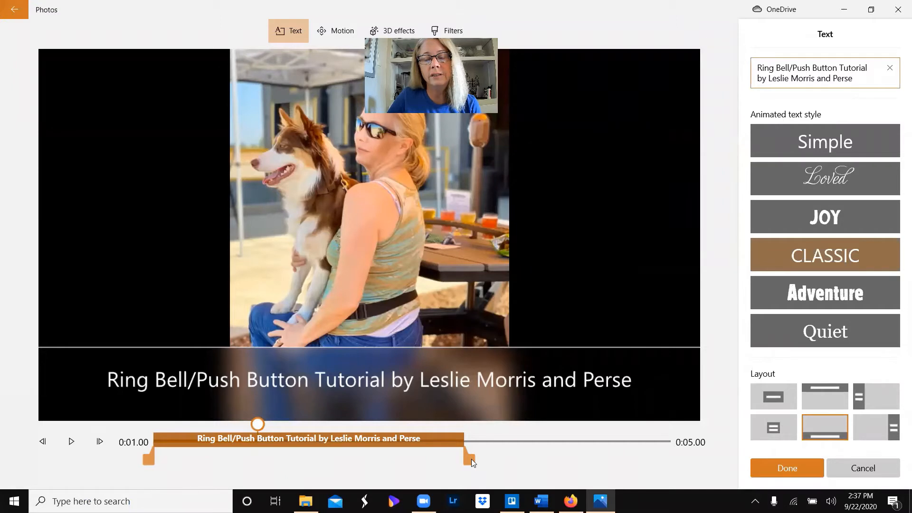
pyautogui.moveTo(471, 459); pyautogui.dragTo(685, 470)
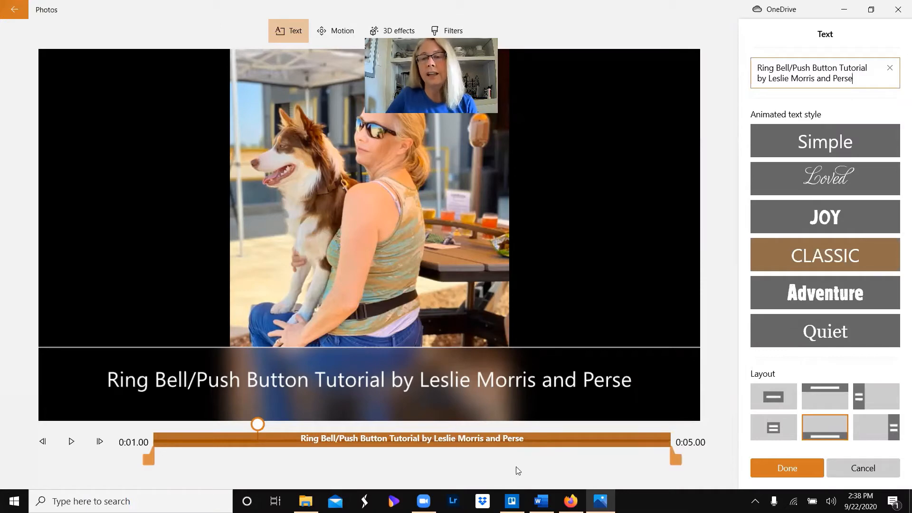
pyautogui.click(786, 469)
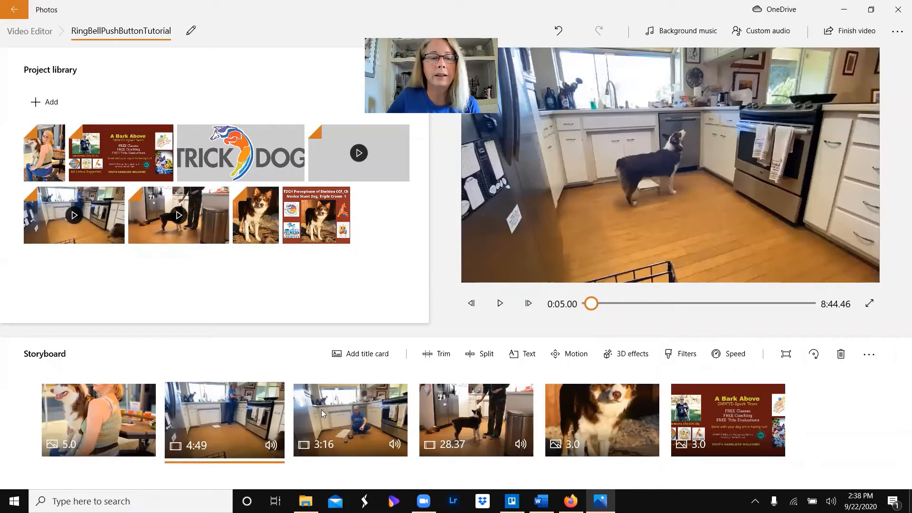
# - Move the 3:16 clip ahead of the 4:49 clip in the storyboard and preview its opening seconds
pyautogui.moveTo(344, 424); pyautogui.dragTo(246, 427)
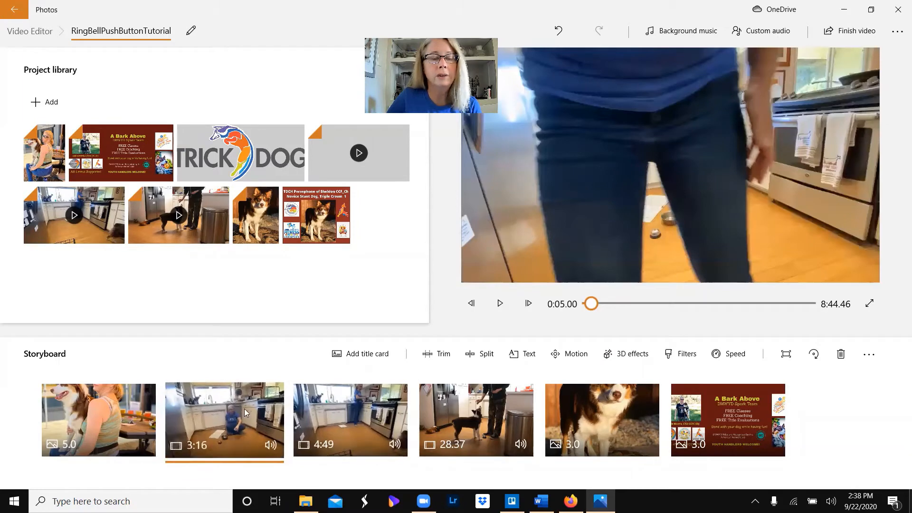
pyautogui.click(506, 308)
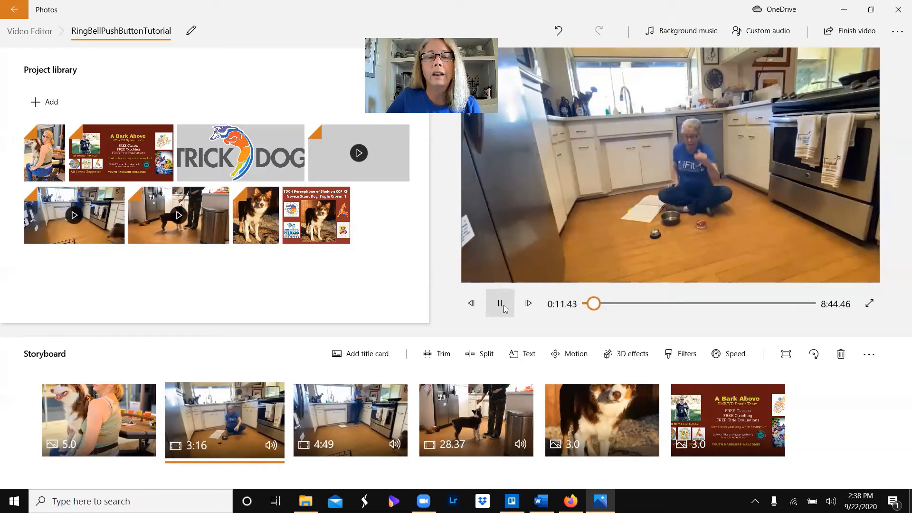
pyautogui.click(500, 303)
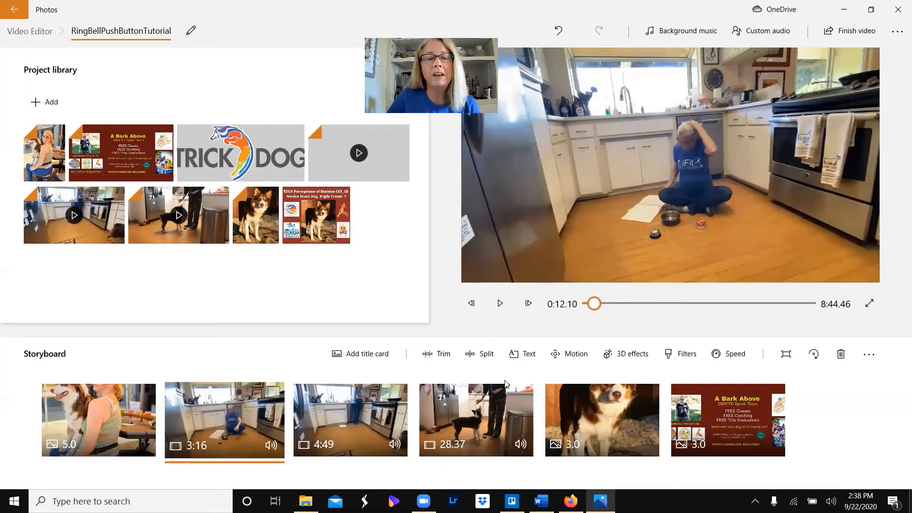
# - Trim the start of the 3:16 clip to 0:01.53, cutting the walk away from the camera, and apply the trim
pyautogui.click(440, 357)
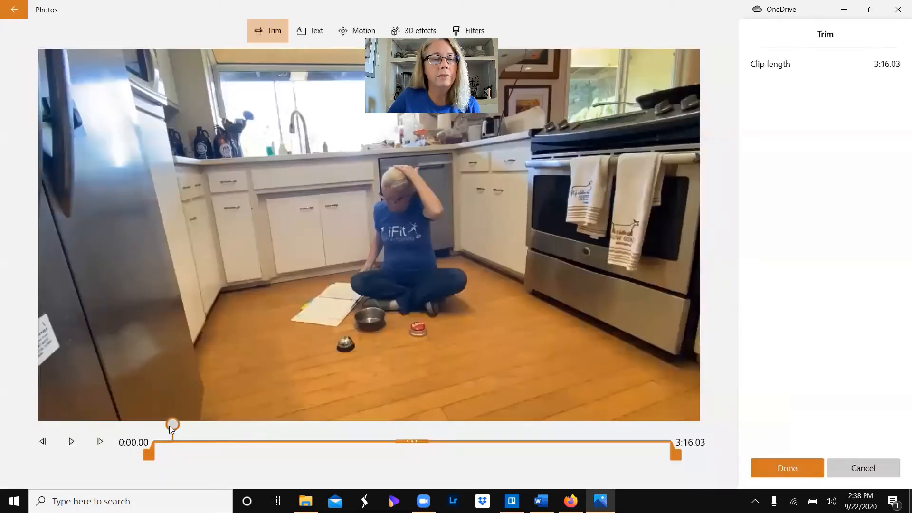
pyautogui.moveTo(170, 426); pyautogui.dragTo(152, 428)
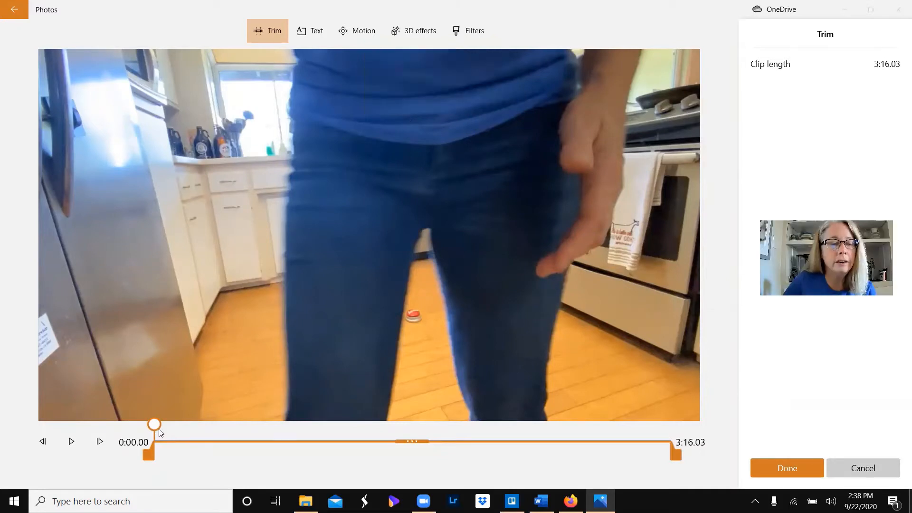
pyautogui.click(154, 450)
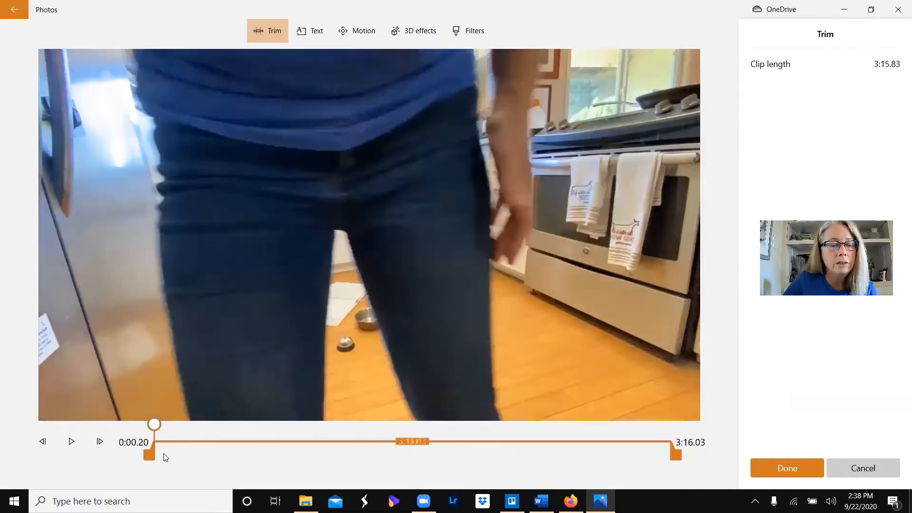
pyautogui.click(155, 453)
pyautogui.moveTo(155, 453)
pyautogui.mouseDown()
pyautogui.moveTo(172, 454)
pyautogui.moveTo(159, 457)
pyautogui.mouseUp()
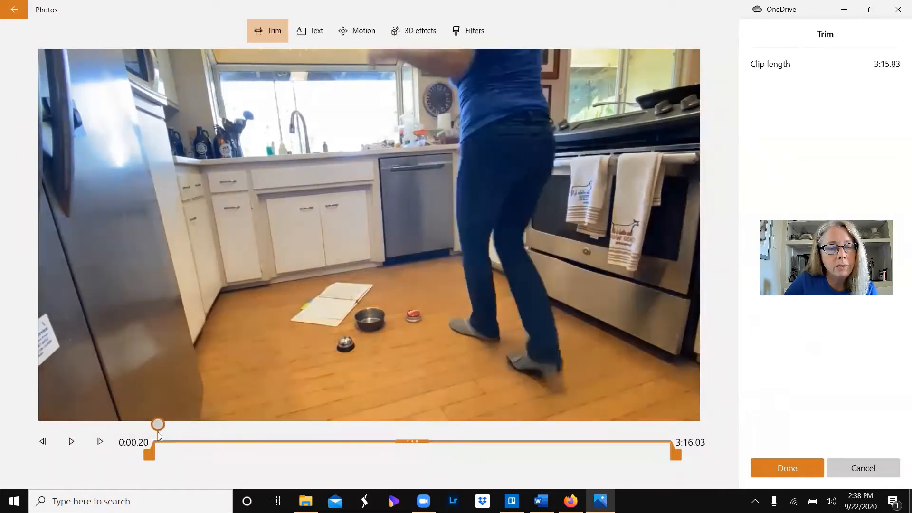
pyautogui.moveTo(148, 454); pyautogui.dragTo(151, 454)
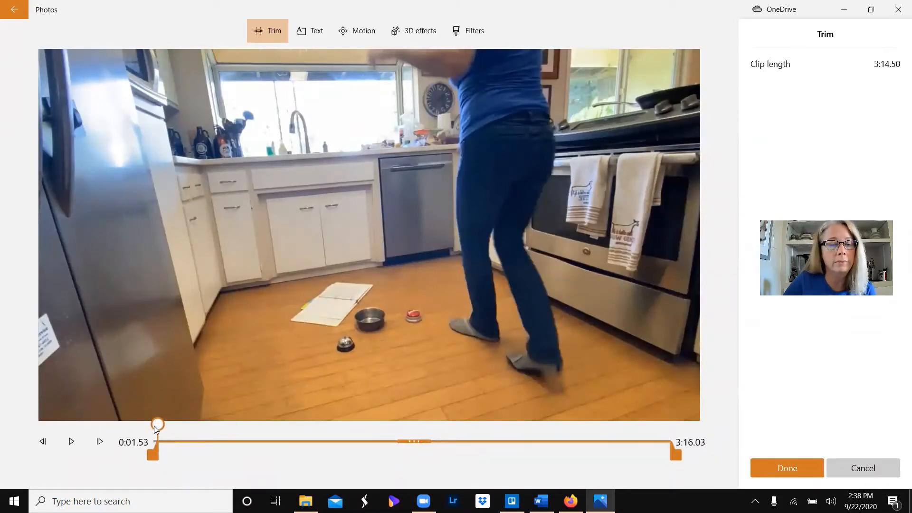
pyautogui.click(785, 466)
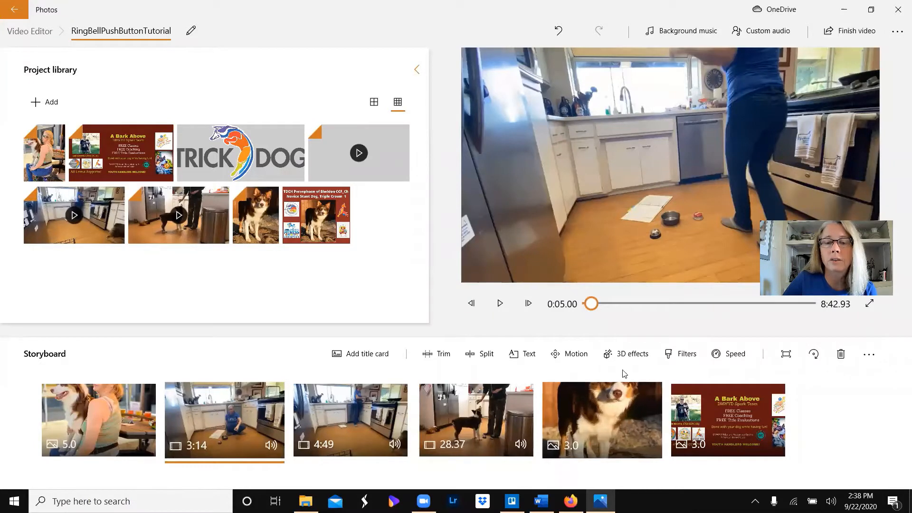
# - Add the text "Trick Overview" to the 3:14 clip and set its layout to Left
pyautogui.click(529, 361)
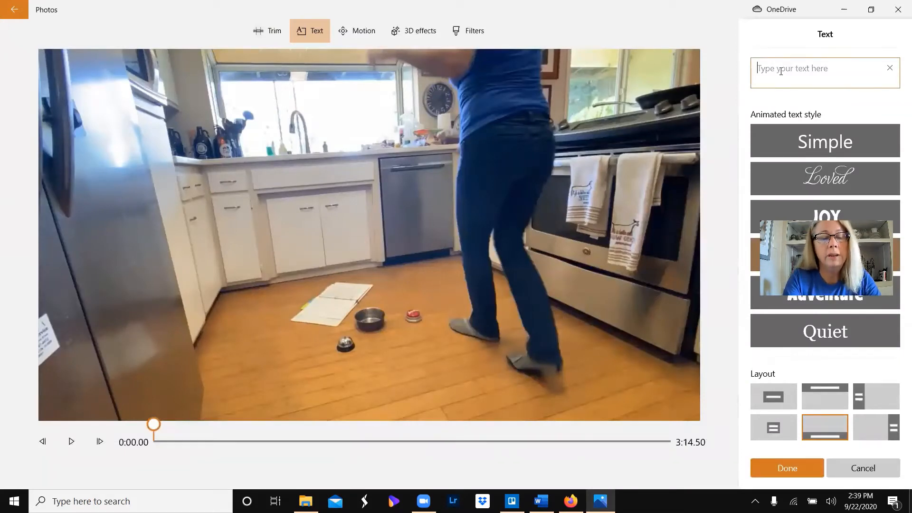
pyautogui.write('Trick Ov')
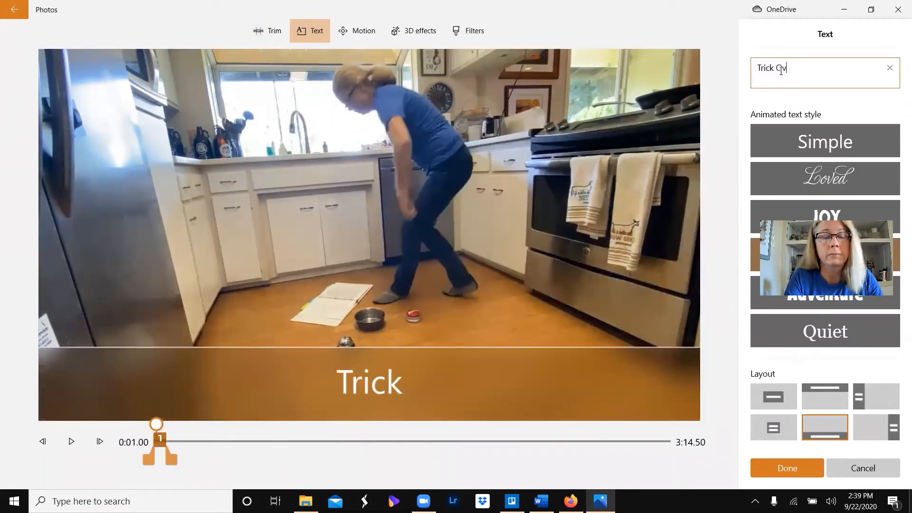
pyautogui.write('erview')
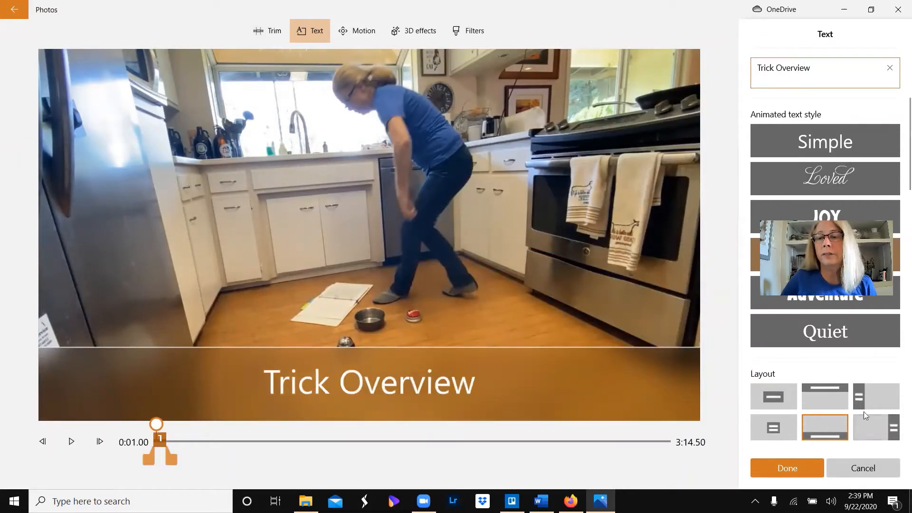
pyautogui.click(875, 395)
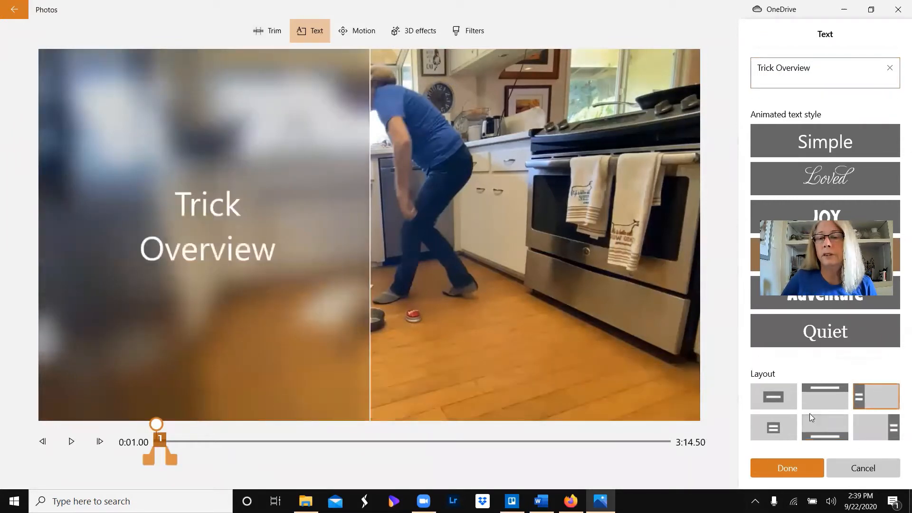
# - Compare the Simple, Classic and Adventure styles for the text, choose Quiet, and extend the text across the full 3:14 clip
pyautogui.click(844, 136)
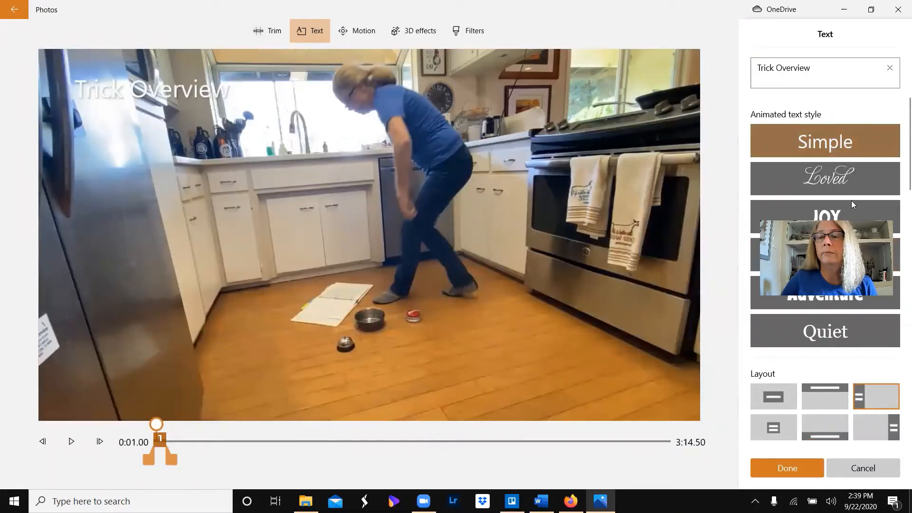
pyautogui.click(832, 253)
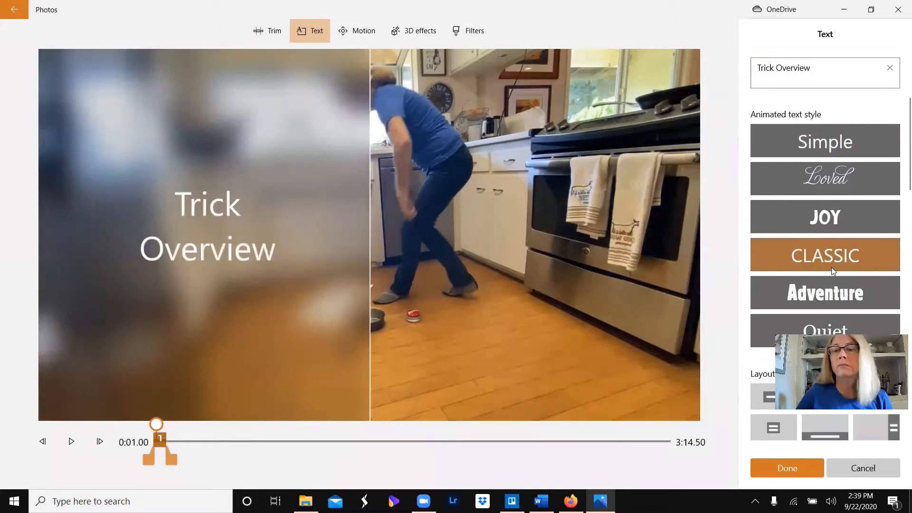
pyautogui.click(830, 295)
pyautogui.scroll(-1, 826, 290)
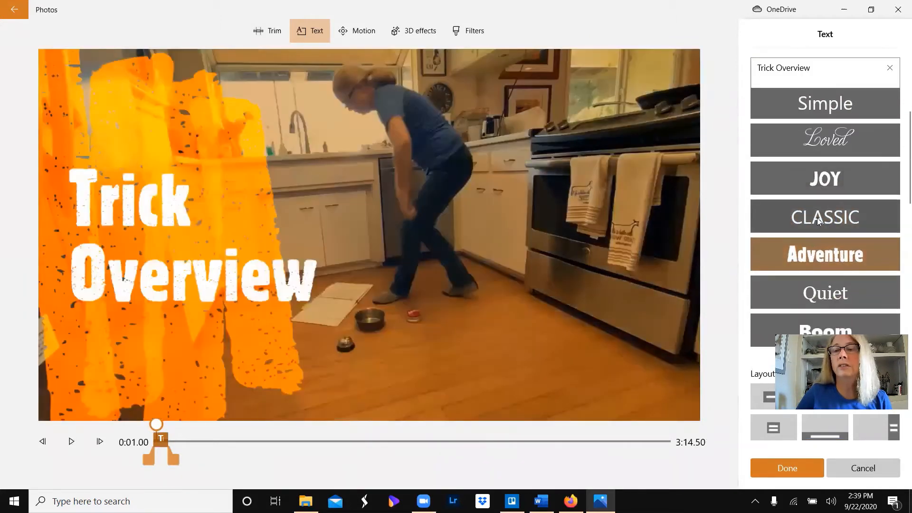
pyautogui.click(813, 290)
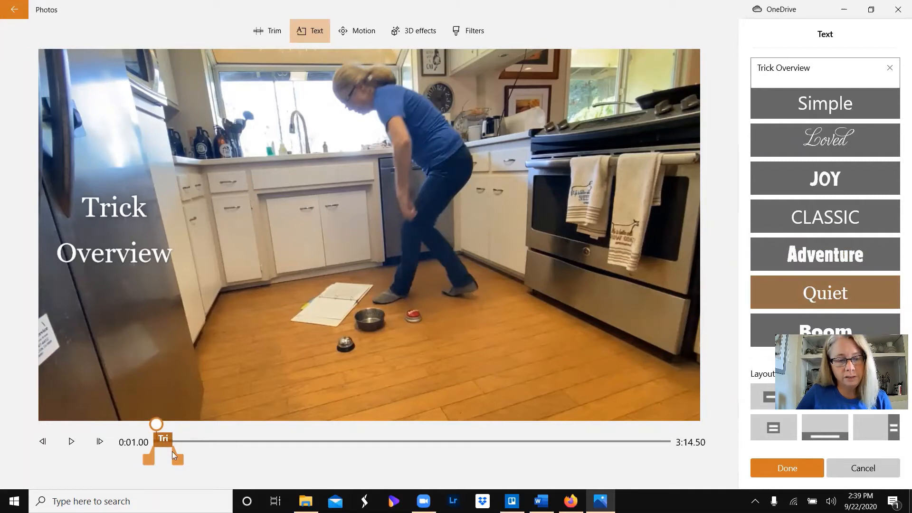
pyautogui.moveTo(179, 462); pyautogui.dragTo(695, 447)
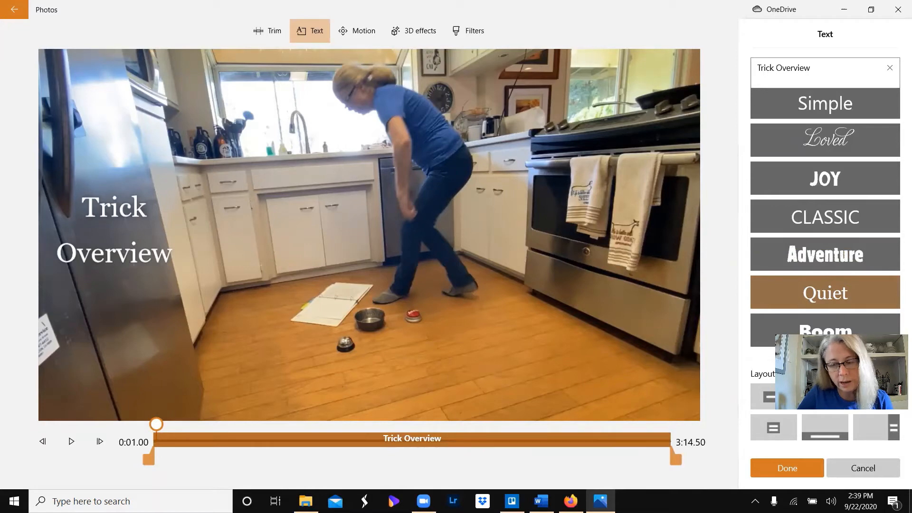
pyautogui.click(800, 470)
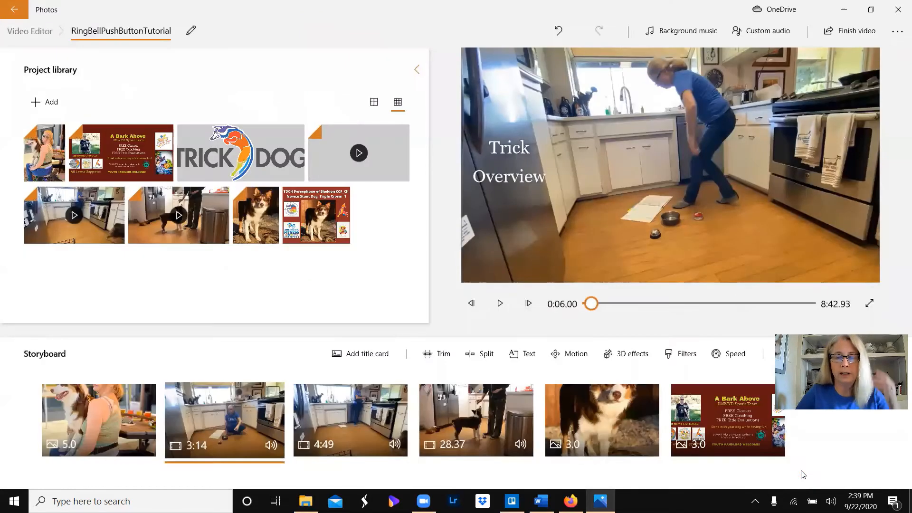
# - Preview the titled 3:14 clip through into the 4:49 clip, and trim the latter's end to 4:44.56
pyautogui.click(500, 304)
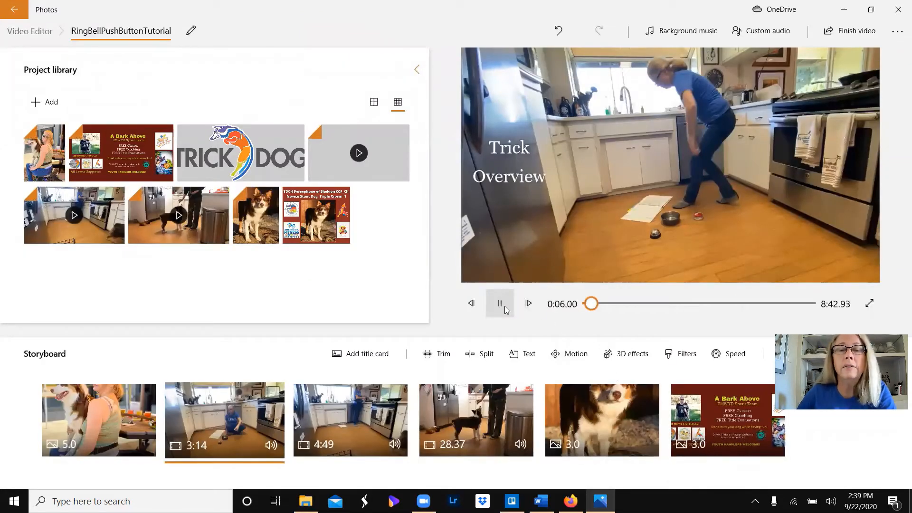
pyautogui.moveTo(591, 304); pyautogui.dragTo(617, 307)
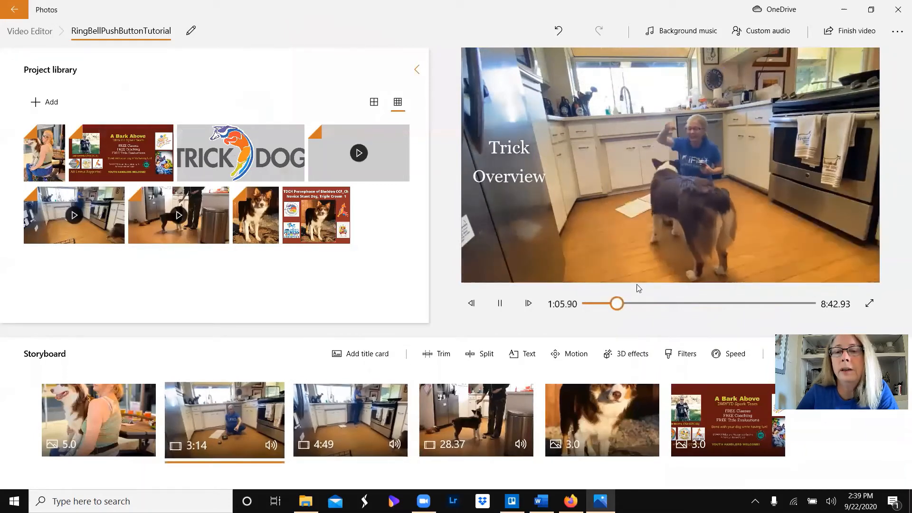
pyautogui.moveTo(619, 310); pyautogui.dragTo(678, 295)
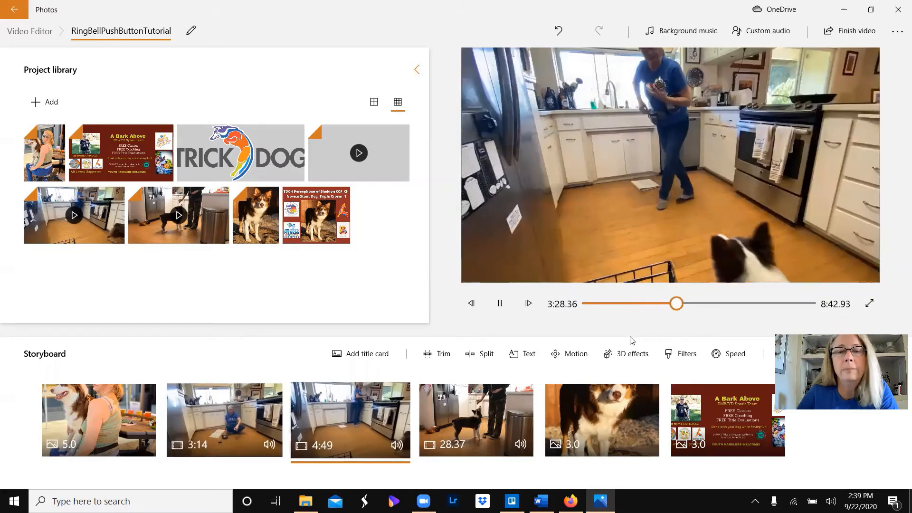
pyautogui.click(451, 360)
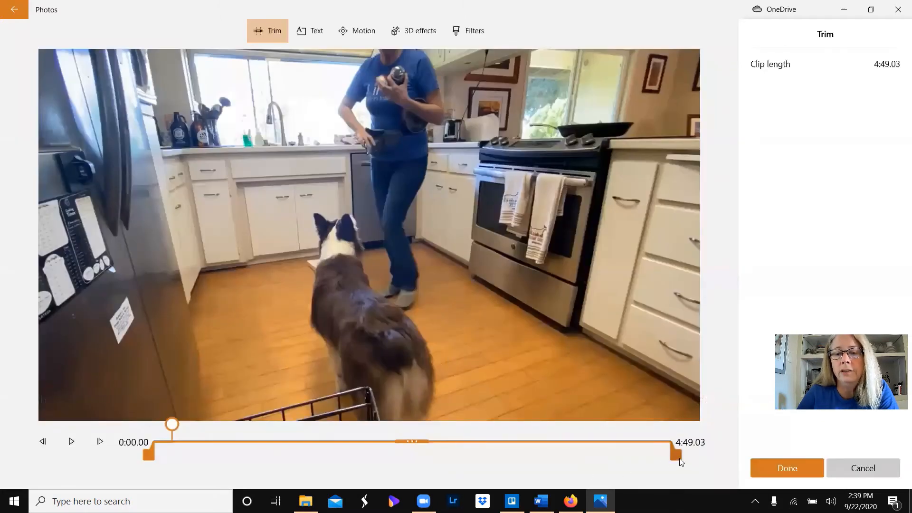
pyautogui.moveTo(680, 459)
pyautogui.mouseDown()
pyautogui.moveTo(626, 453)
pyautogui.moveTo(671, 453)
pyautogui.mouseUp()
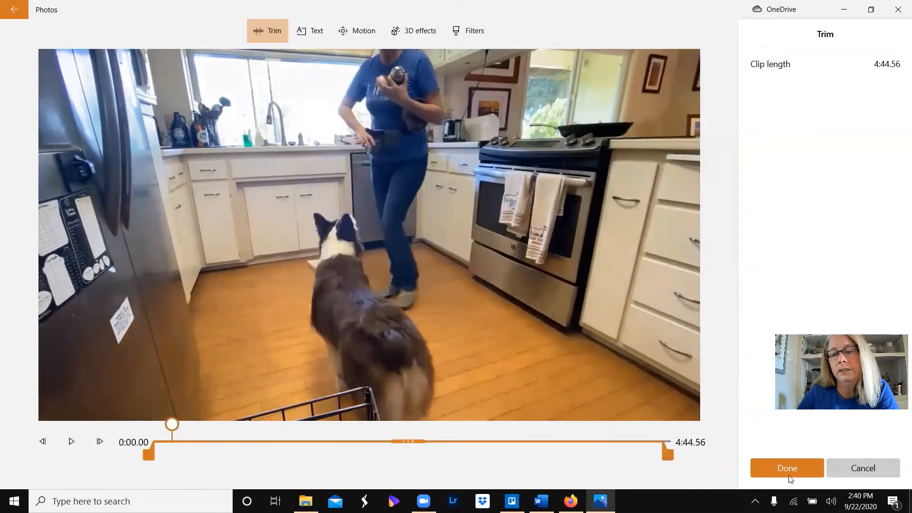
pyautogui.click(789, 474)
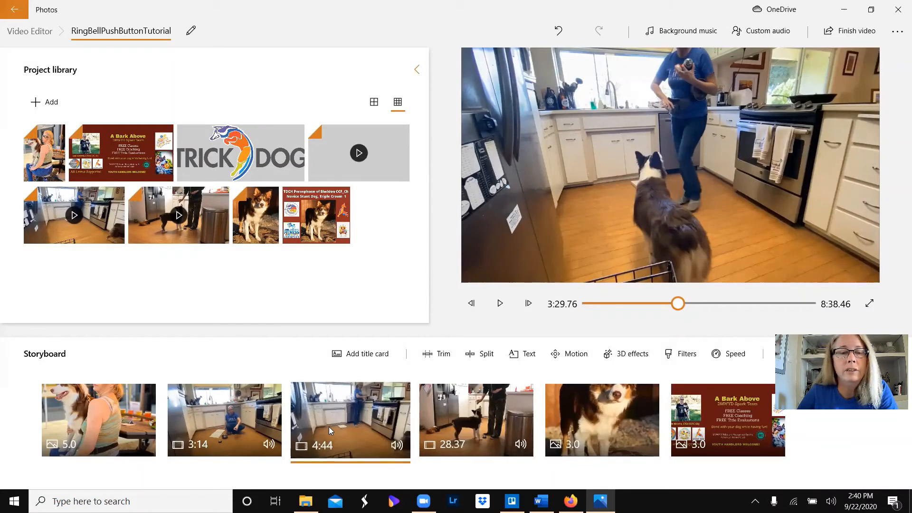
# - Add the text "Training Demo" across the full 4:44 clip and preview the titled clip
pyautogui.click(527, 354)
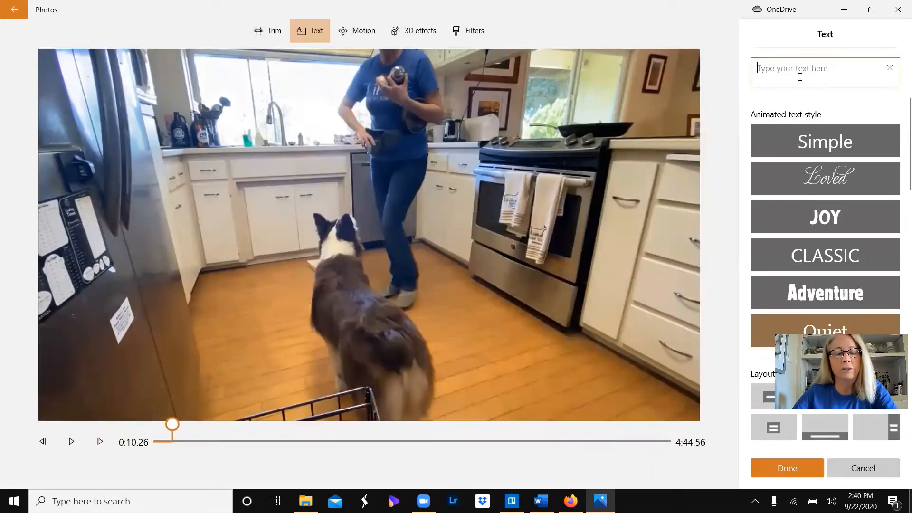
pyautogui.write('Training Demo')
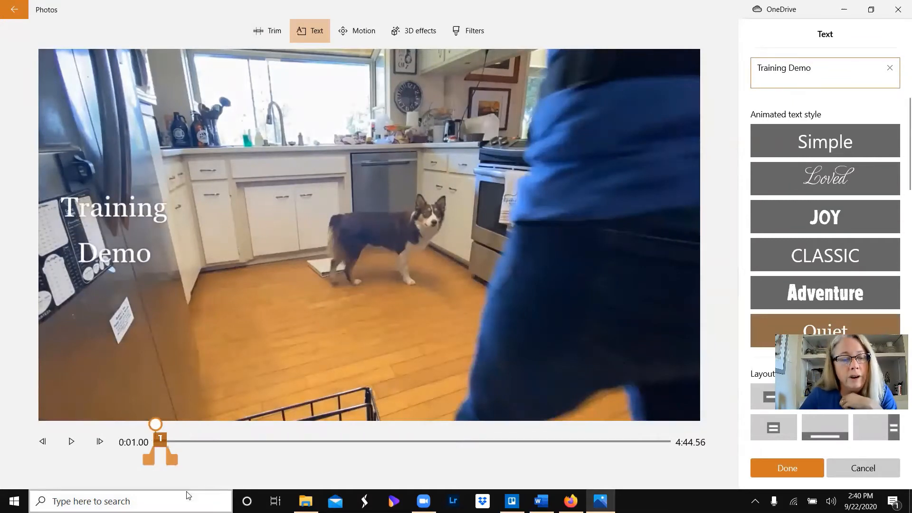
pyautogui.moveTo(173, 463); pyautogui.dragTo(694, 466)
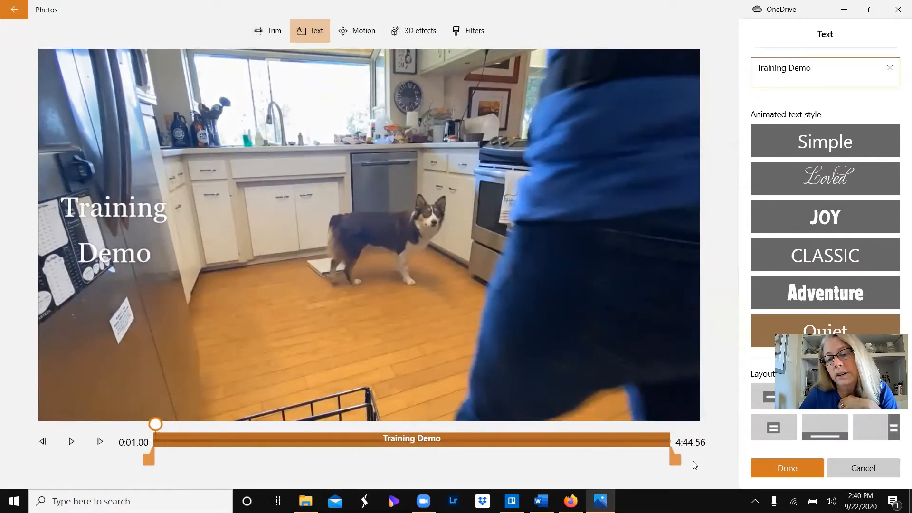
pyautogui.click(778, 470)
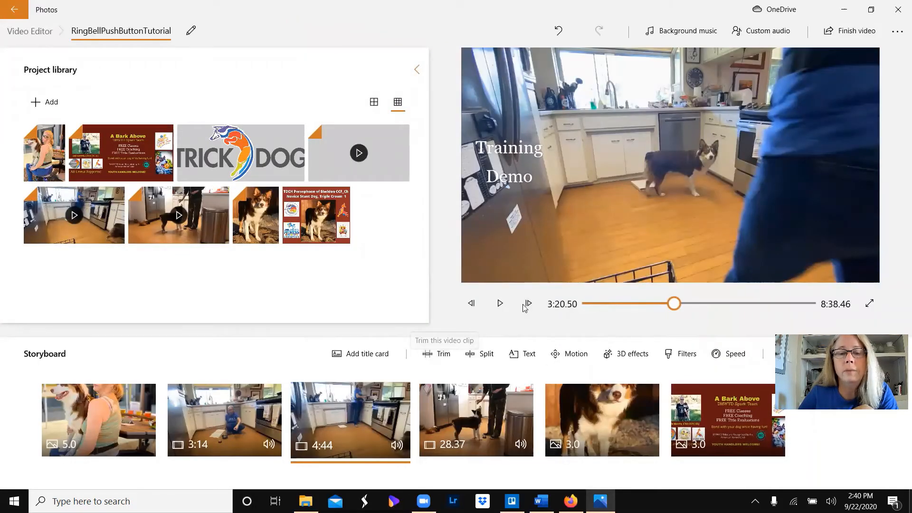
pyautogui.click(498, 304)
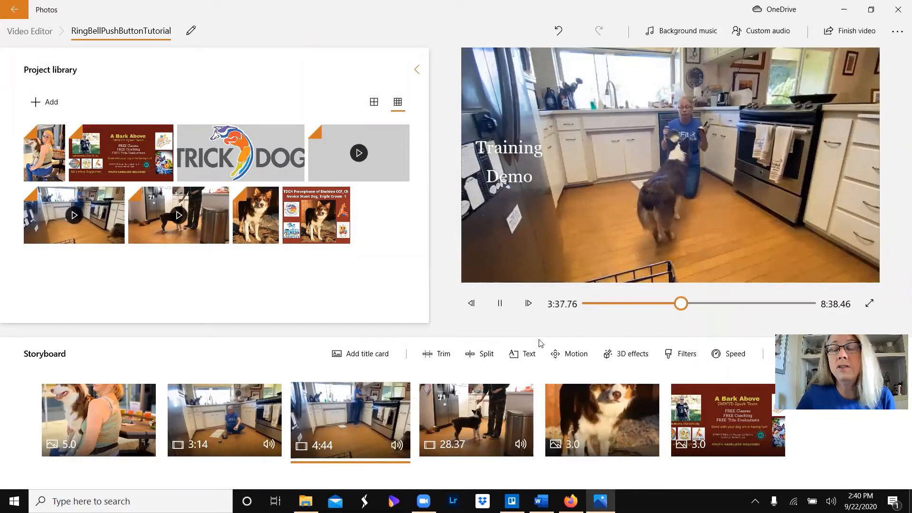
pyautogui.click(497, 311)
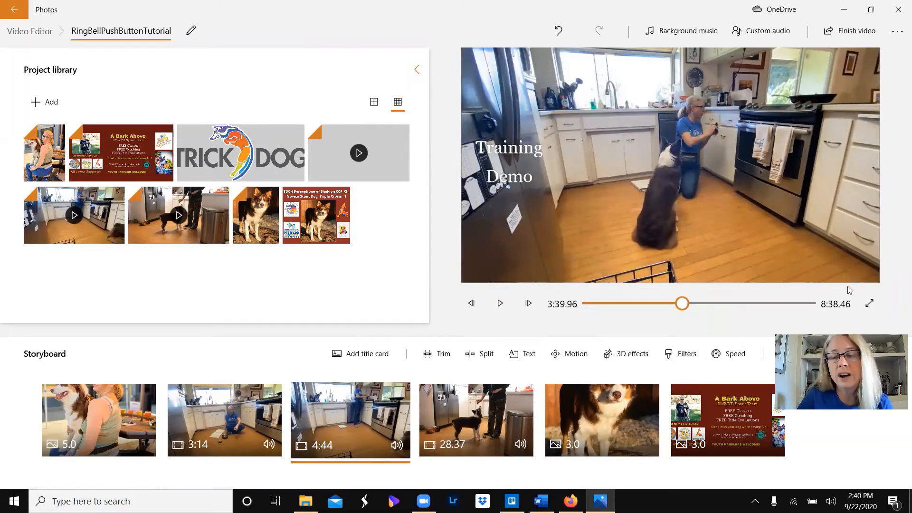
# - Add the text "Perse's Submittion Advanced Trick" to the 28.37 clip and extend it across the full clip
pyautogui.click(467, 418)
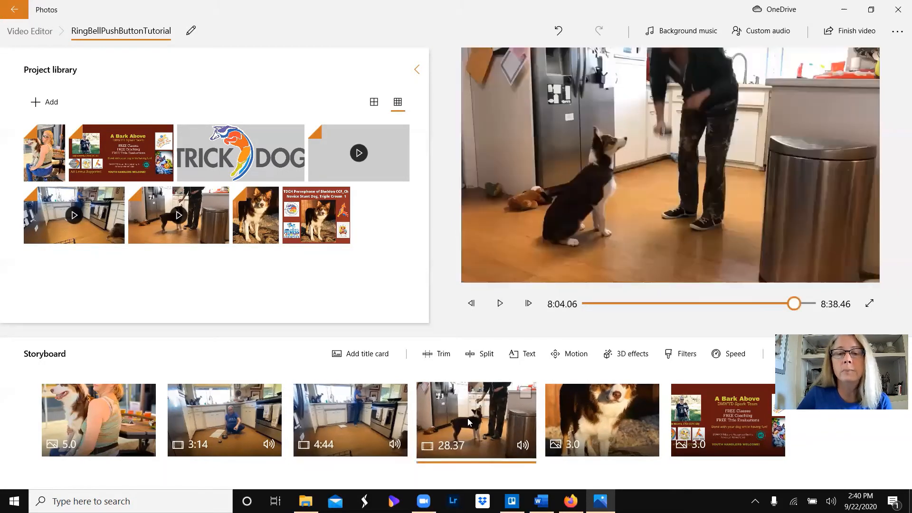
pyautogui.click(518, 355)
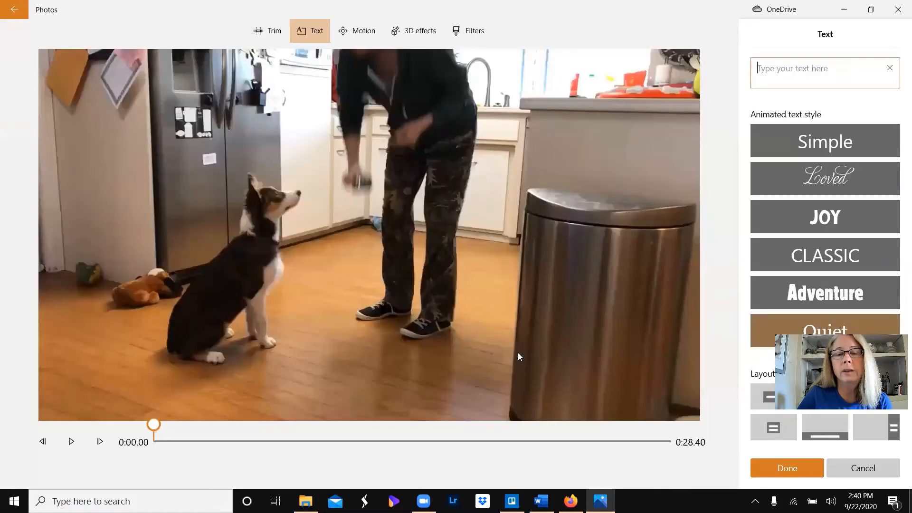
pyautogui.write('Pe')
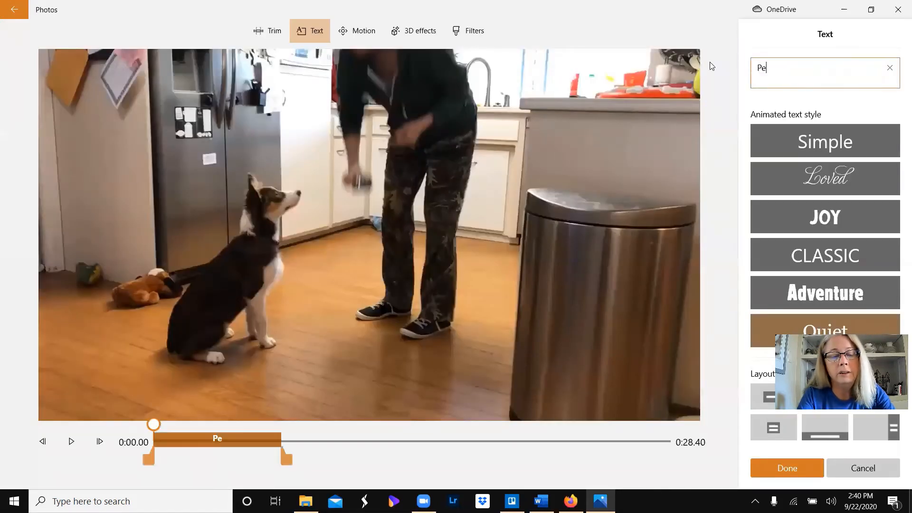
pyautogui.write("rse's Sub")
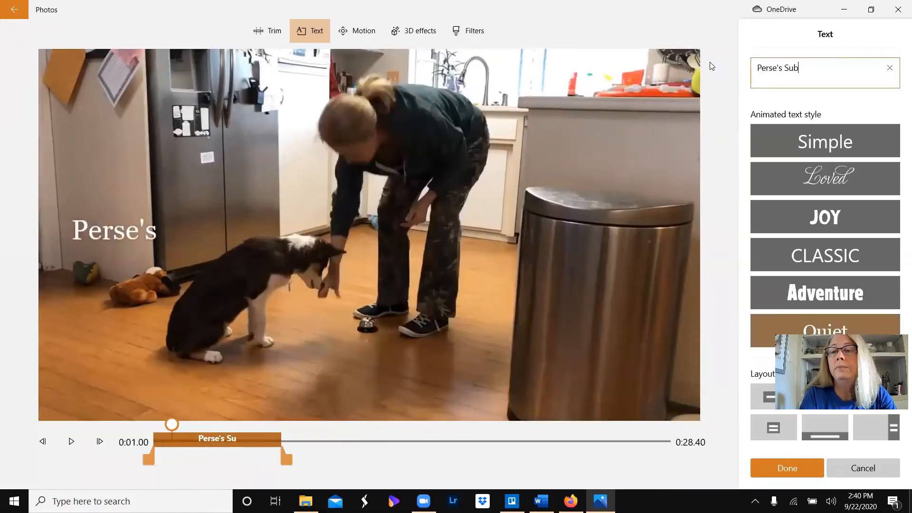
pyautogui.write('mittion ')
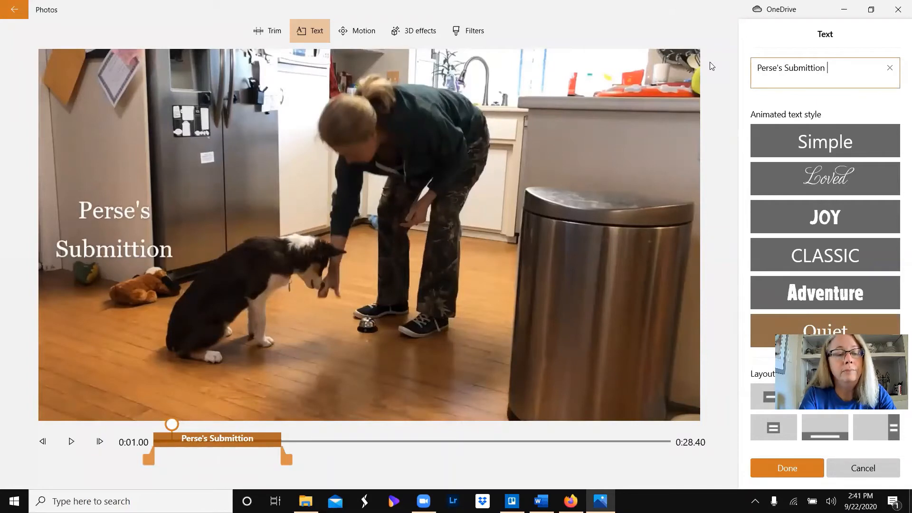
pyautogui.write('Advanced Trick')
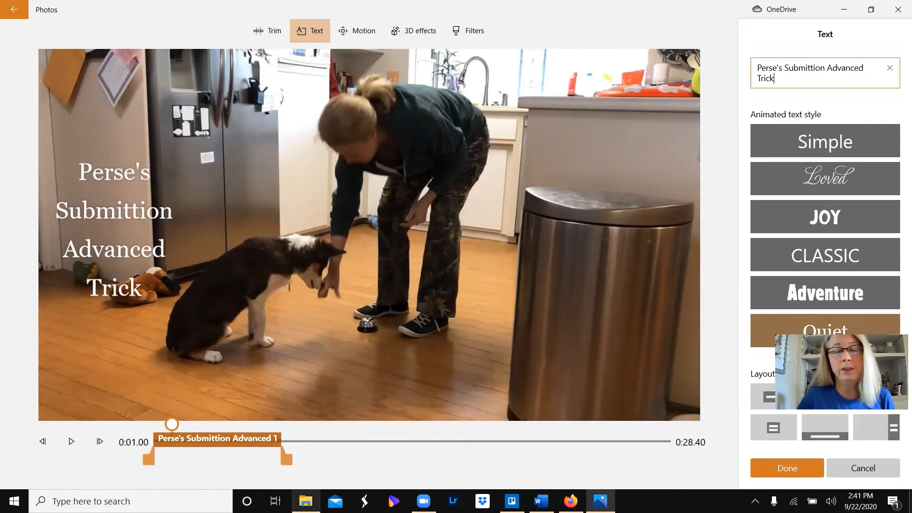
pyautogui.moveTo(288, 458); pyautogui.dragTo(708, 469)
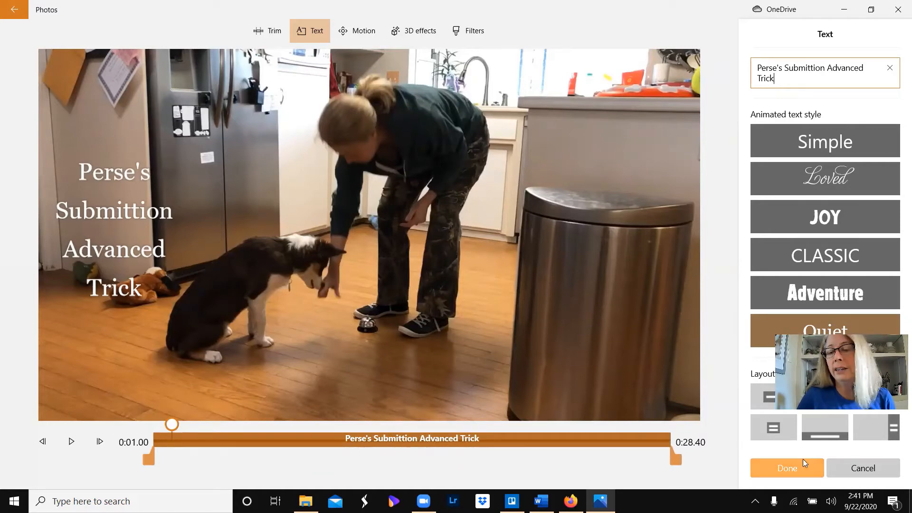
pyautogui.click(786, 470)
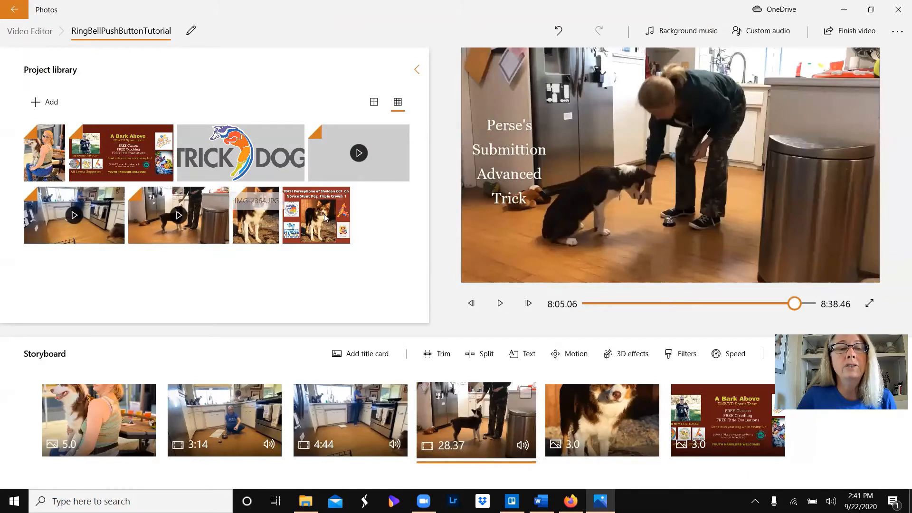
# - Preview the titled 28.37 clip through to the closing photos
pyautogui.click(253, 218)
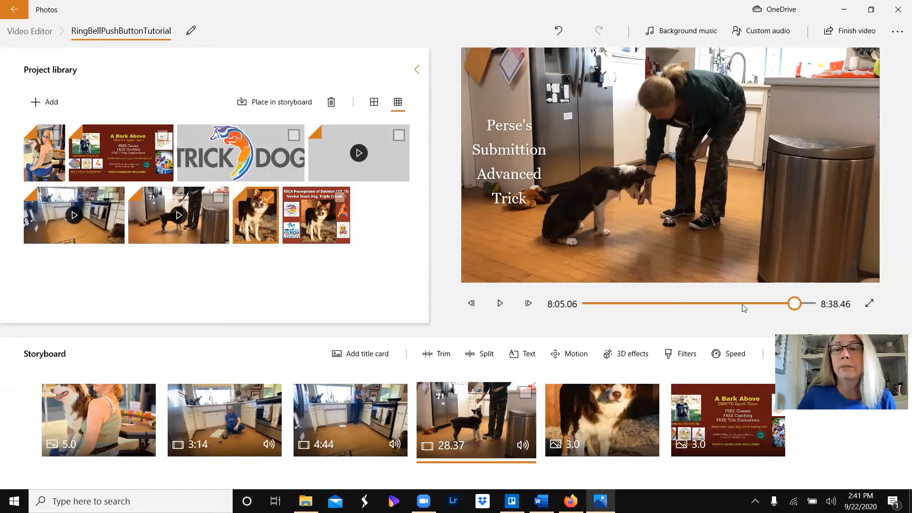
pyautogui.click(285, 264)
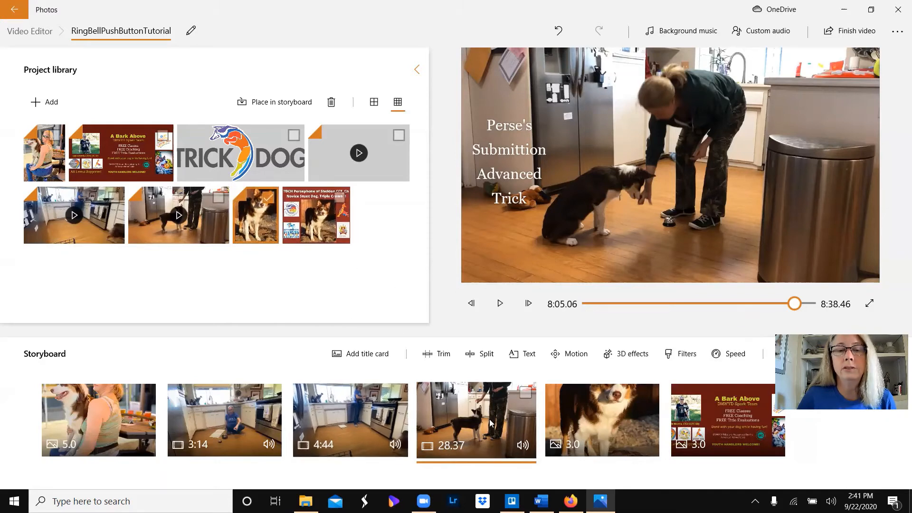
pyautogui.click(257, 212)
pyautogui.click(498, 303)
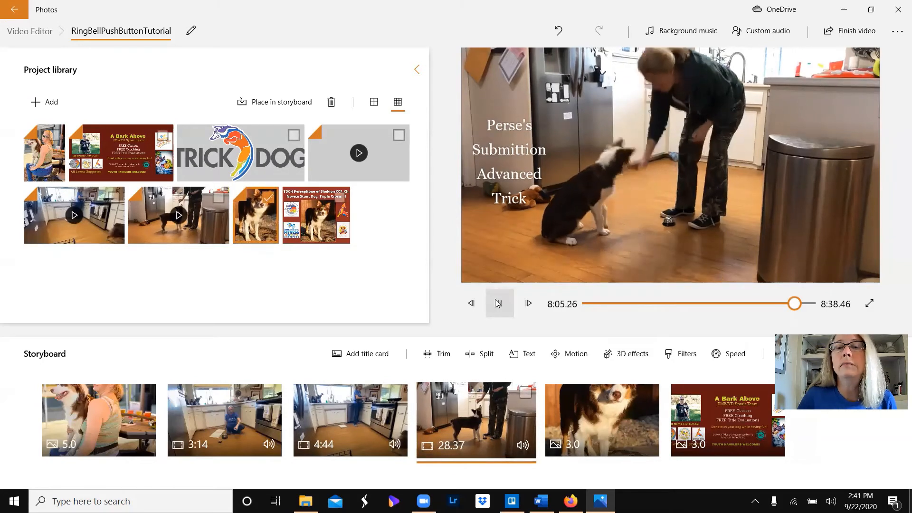
pyautogui.click(203, 205)
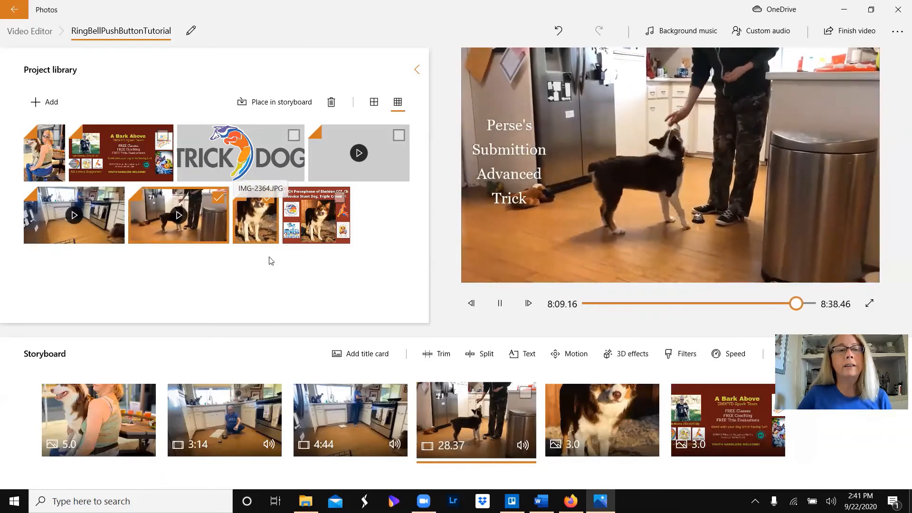
pyautogui.click(260, 227)
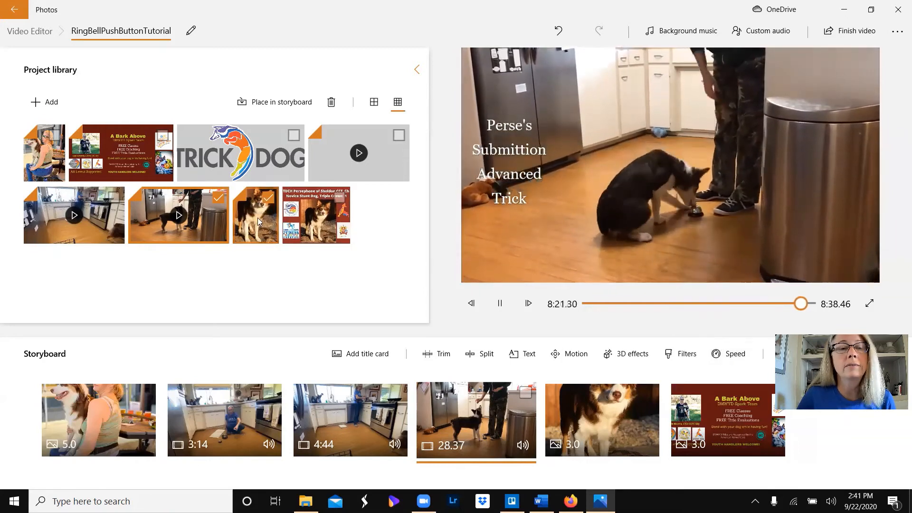
pyautogui.click(217, 199)
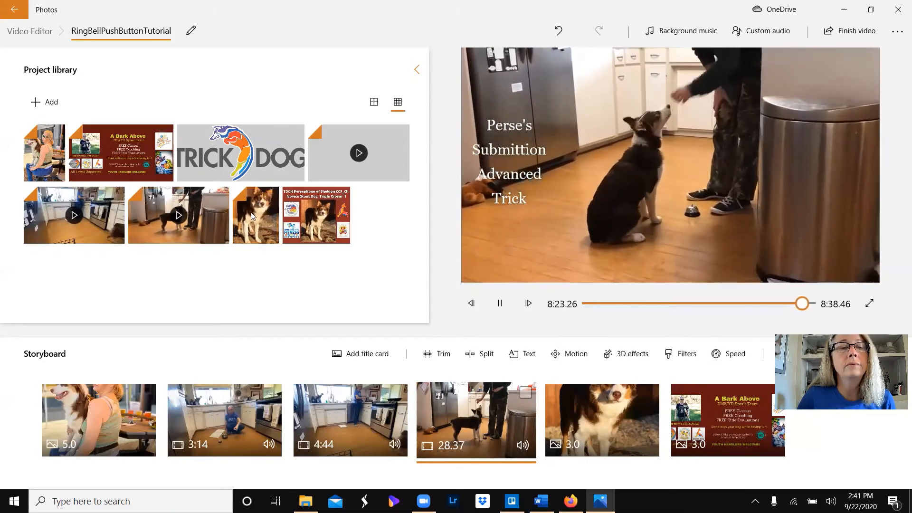
pyautogui.click(608, 408)
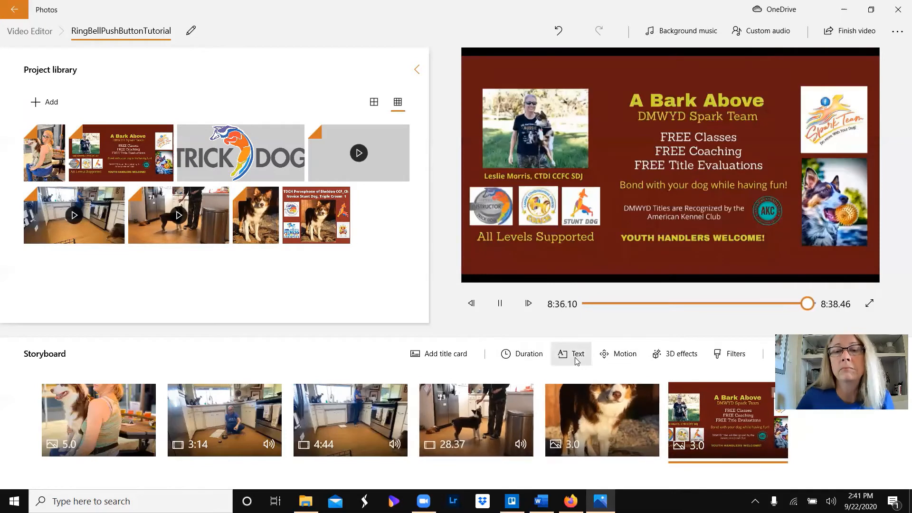
pyautogui.click(252, 219)
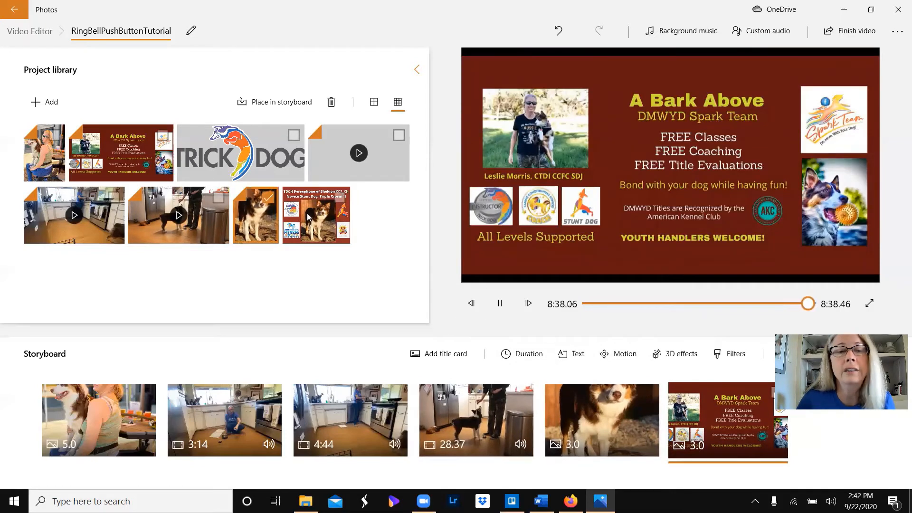
pyautogui.click(260, 223)
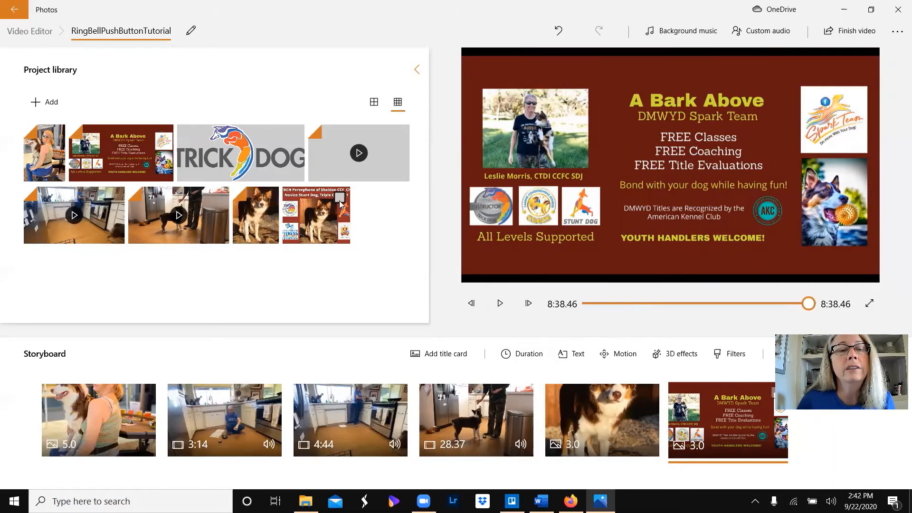
pyautogui.click(271, 198)
pyautogui.click(270, 200)
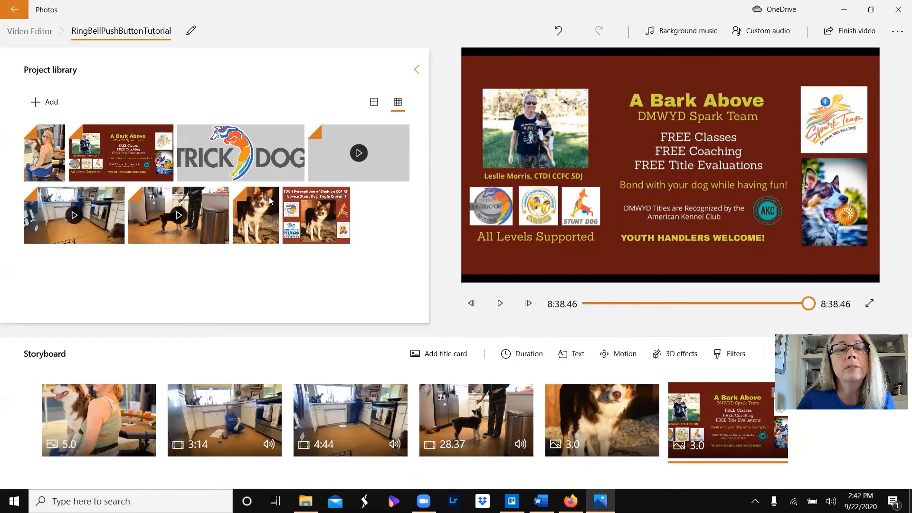
pyautogui.click(270, 200)
pyautogui.click(209, 222)
pyautogui.click(227, 221)
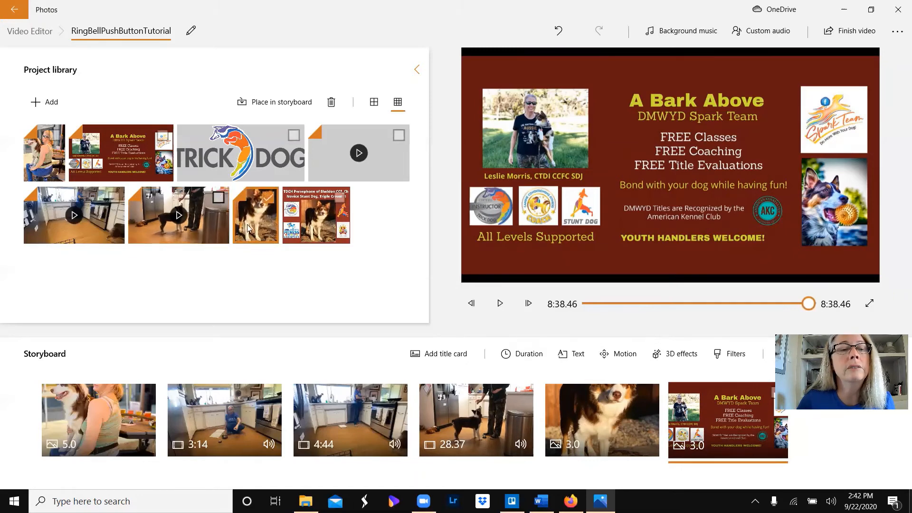
pyautogui.click(271, 219)
# - Add the text "Thank you for Watching!" in the Adventure style to the 3.0-second dog photo IMG-2364.JPG
pyautogui.click(613, 413)
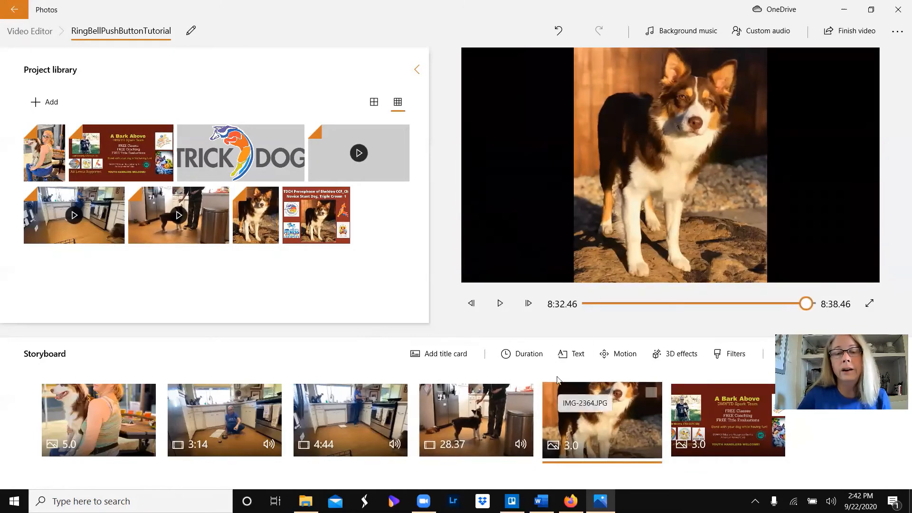
pyautogui.click(575, 353)
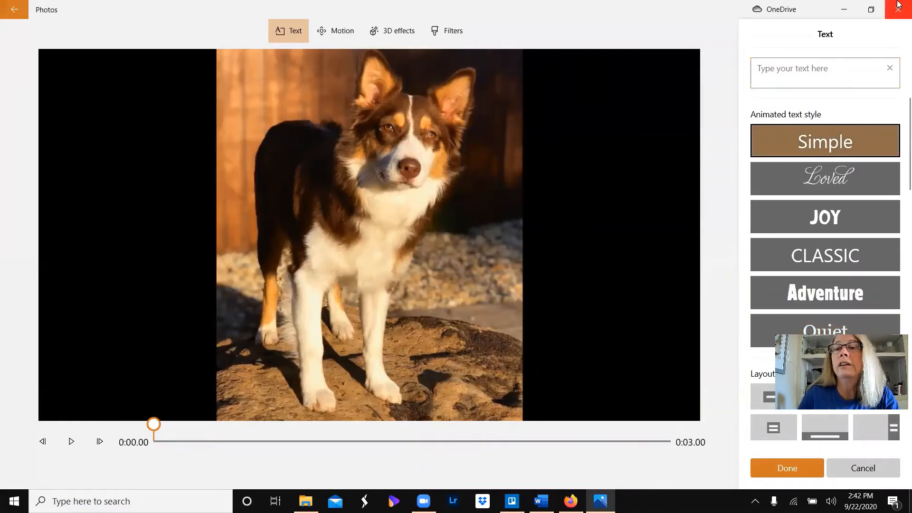
pyautogui.click(800, 65)
pyautogui.write('Tha')
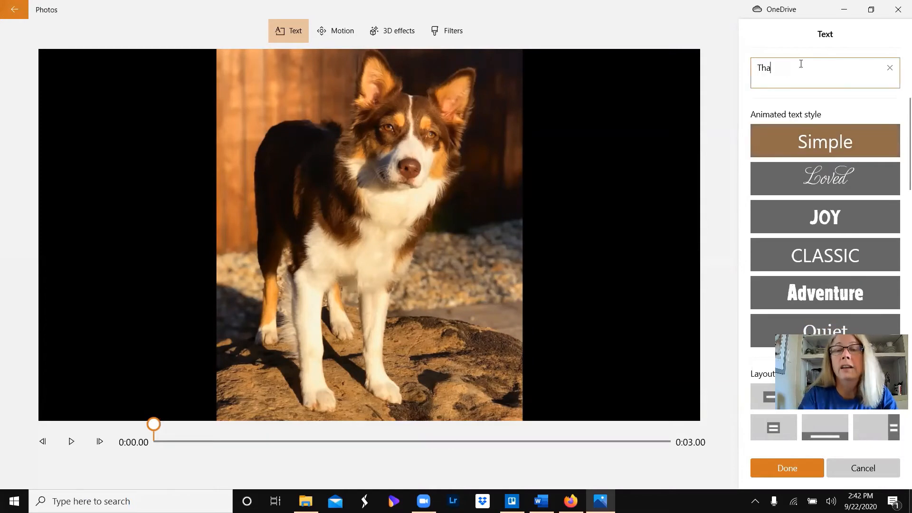
pyautogui.write('nk you for Watching!')
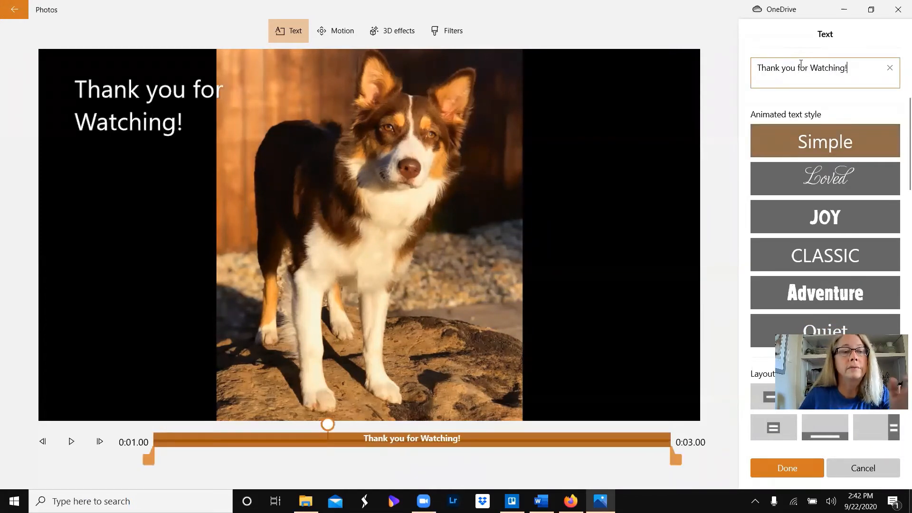
pyautogui.click(844, 292)
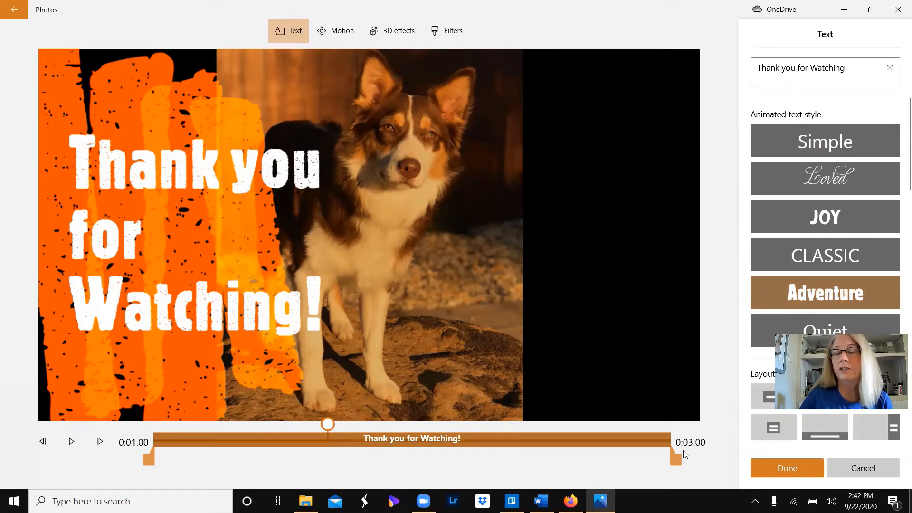
pyautogui.click(766, 467)
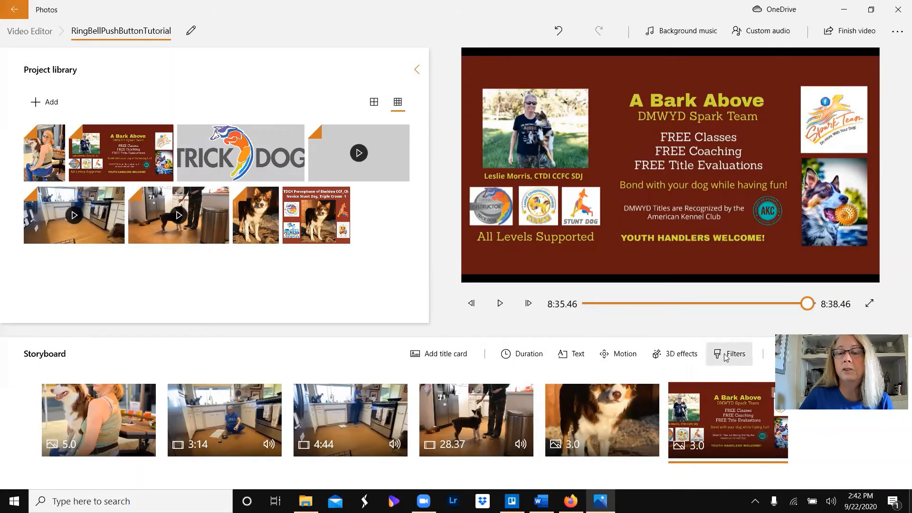
# - Start adding a caption beginning "Find us on F" to the closing "A Bark Above" card
pyautogui.click(574, 356)
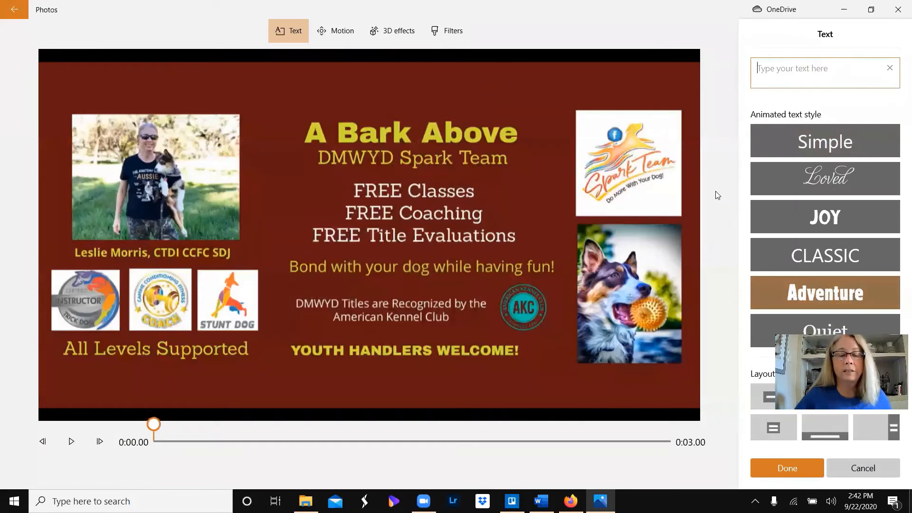
pyautogui.write('Come f')
pyautogui.press('BackSpace')
pyautogui.press('BackSpace')
pyautogui.press('BackSpace')
pyautogui.press('BackSpace')
pyautogui.press('BackSpace')
pyautogui.press('BackSpace')
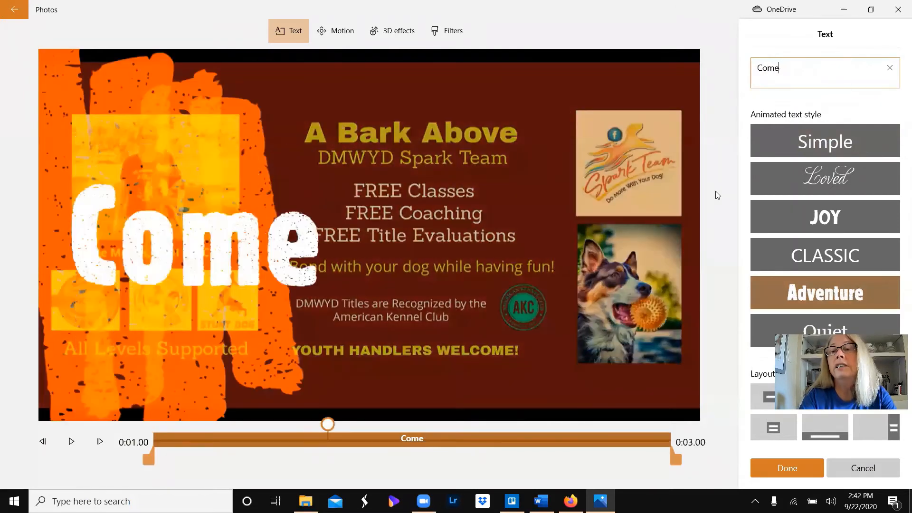
pyautogui.write('Find us on G')
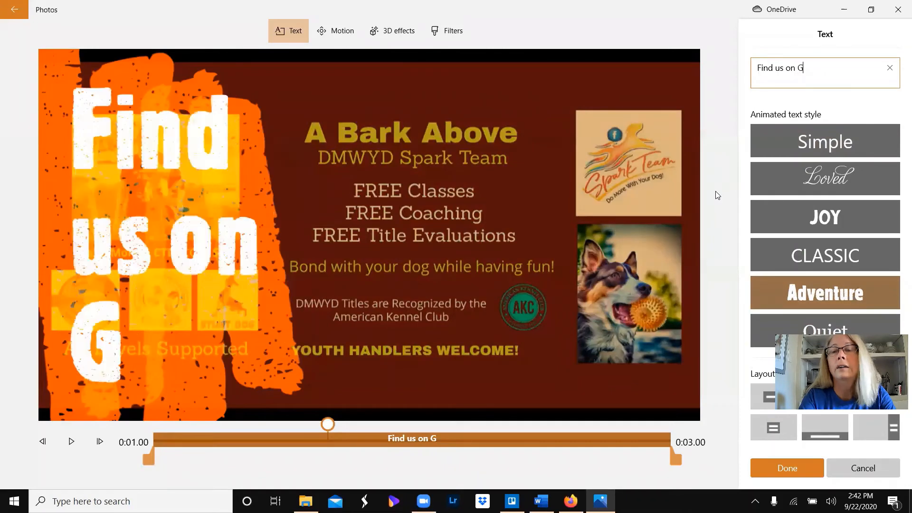
pyautogui.press('BackSpace')
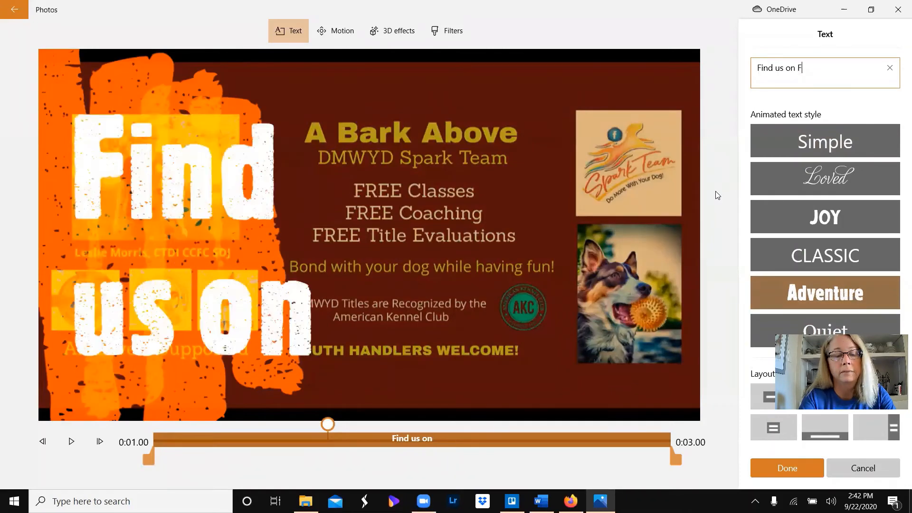